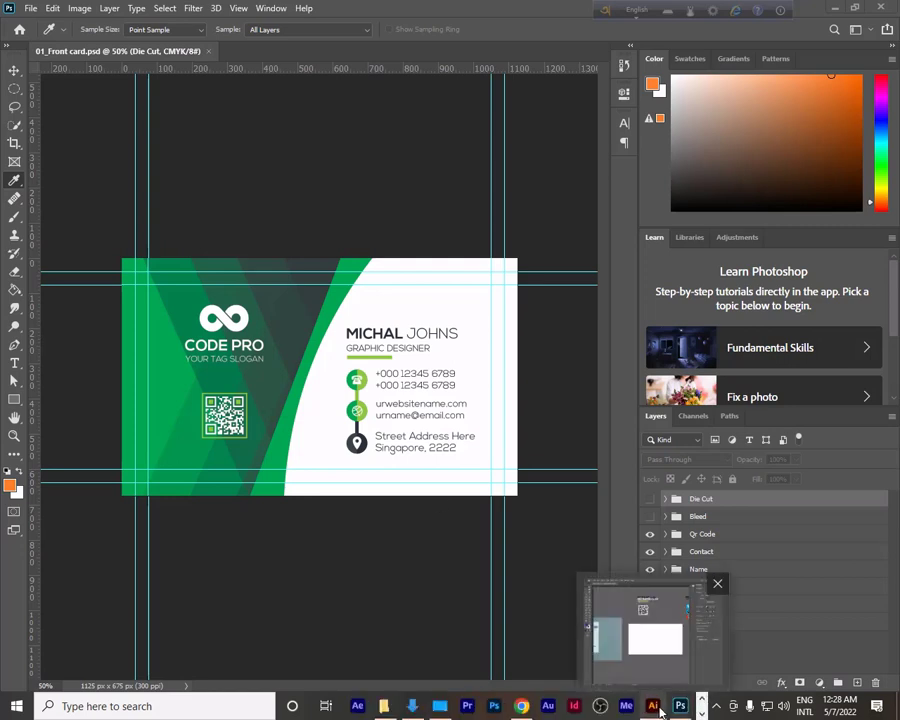
Step: Bring Illustrator forward and pan the simple document to show the sample card and empty artboard
click(655, 706)
key(space)
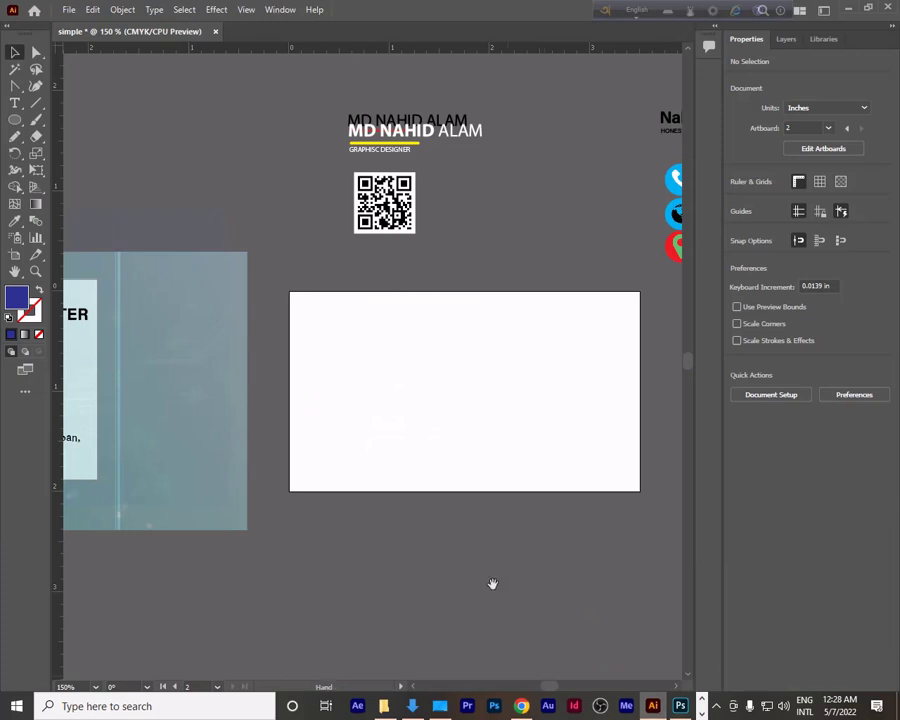
drag(241, 443, 413, 465)
drag(299, 464, 361, 473)
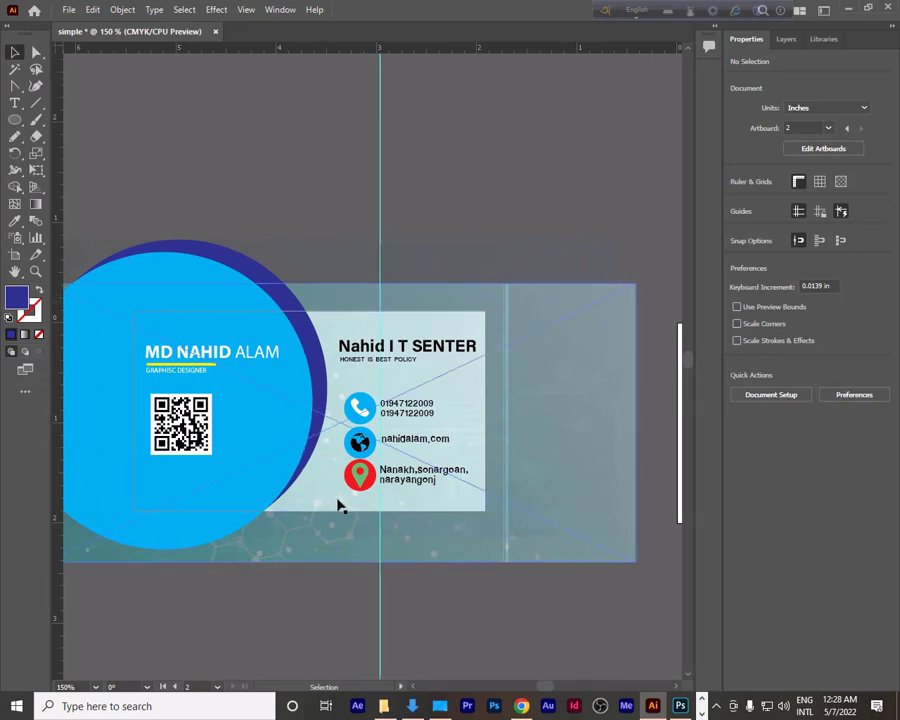
scroll(458, 440, right, 5)
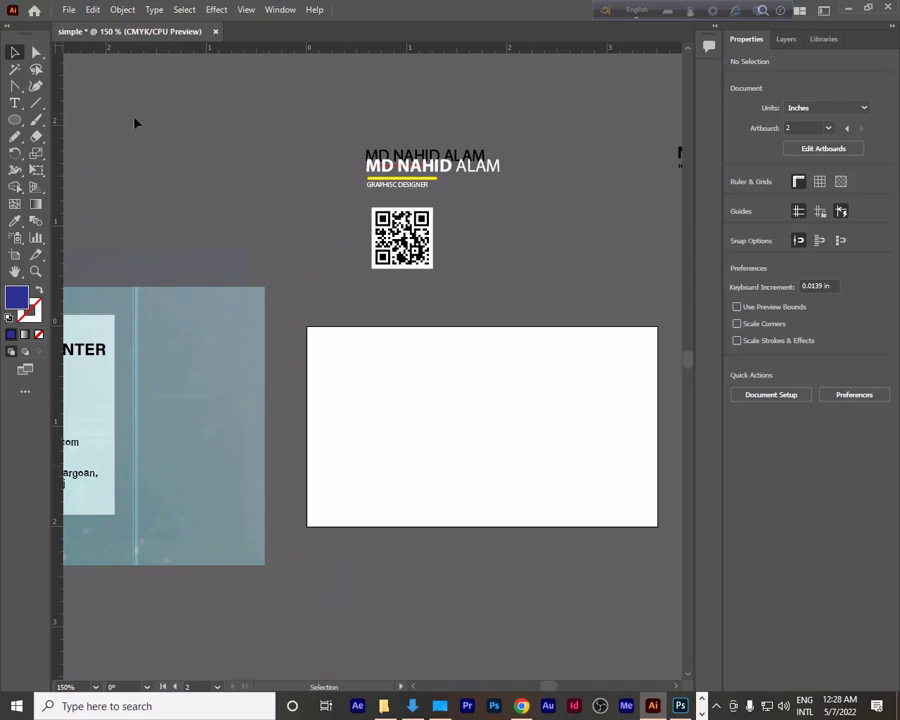
Step: Create a new 3.5 × 2 in document
click(67, 10)
click(86, 27)
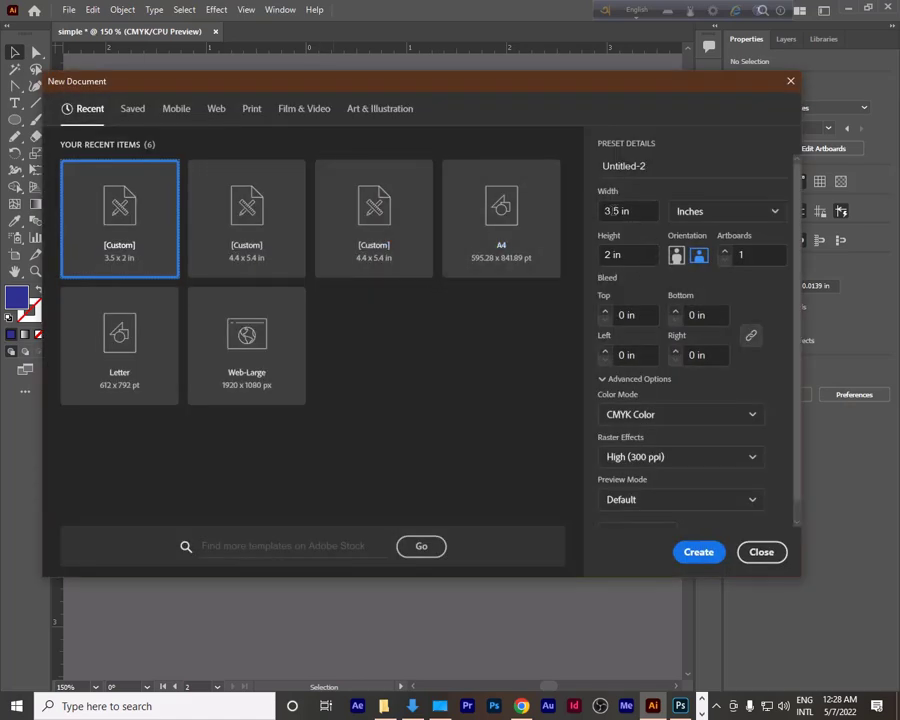
key(Tab)
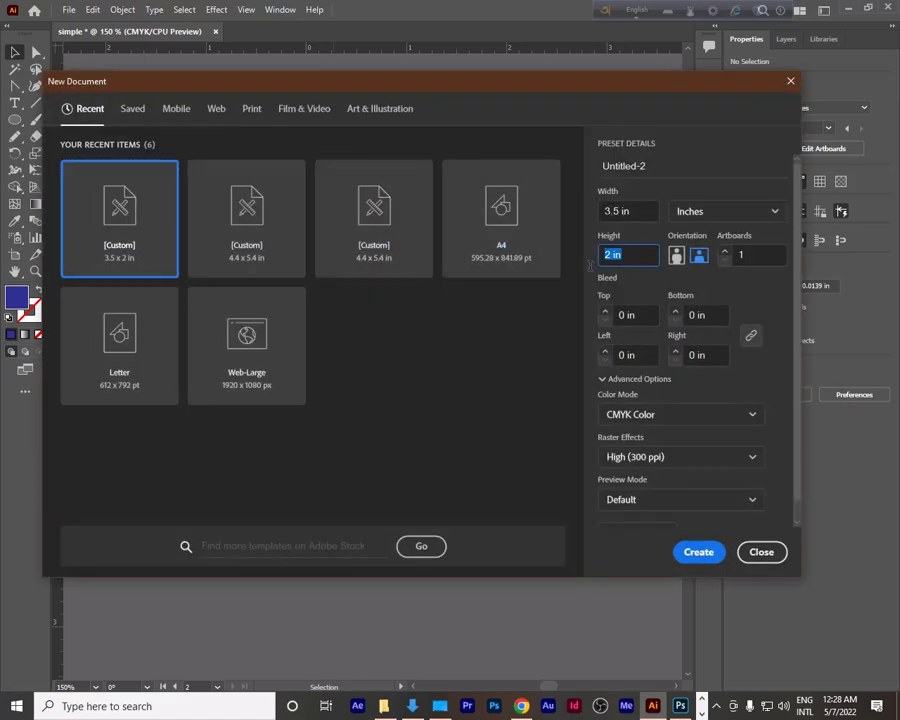
click(697, 559)
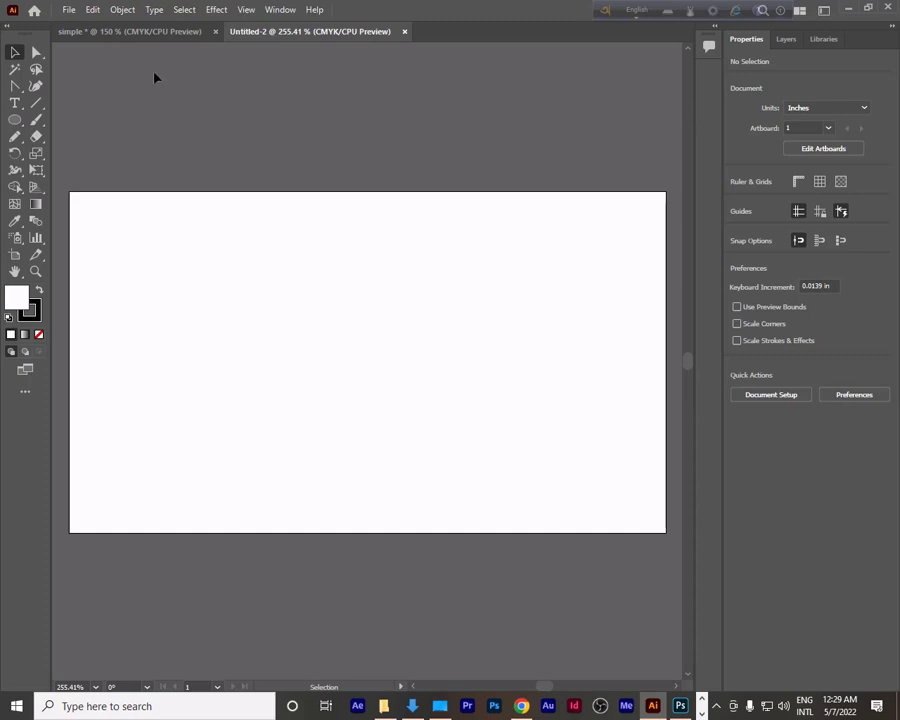
Step: Return to the simple document and centre the empty white artboard in view
click(145, 32)
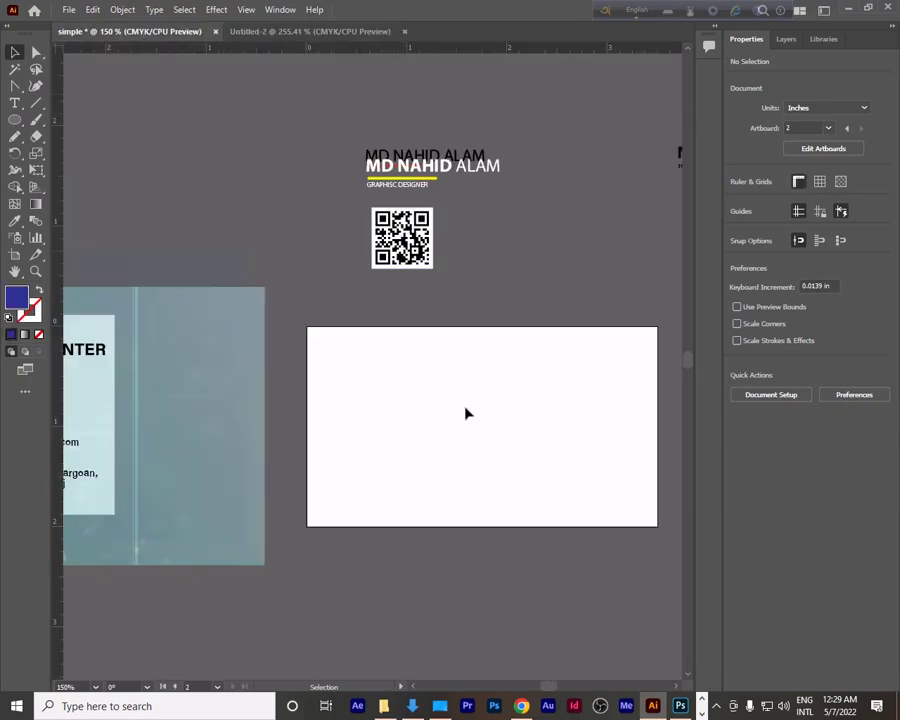
mouse_move(466, 412)
mouse_down()
mouse_move(434, 330)
mouse_move(398, 330)
mouse_move(474, 365)
mouse_up()
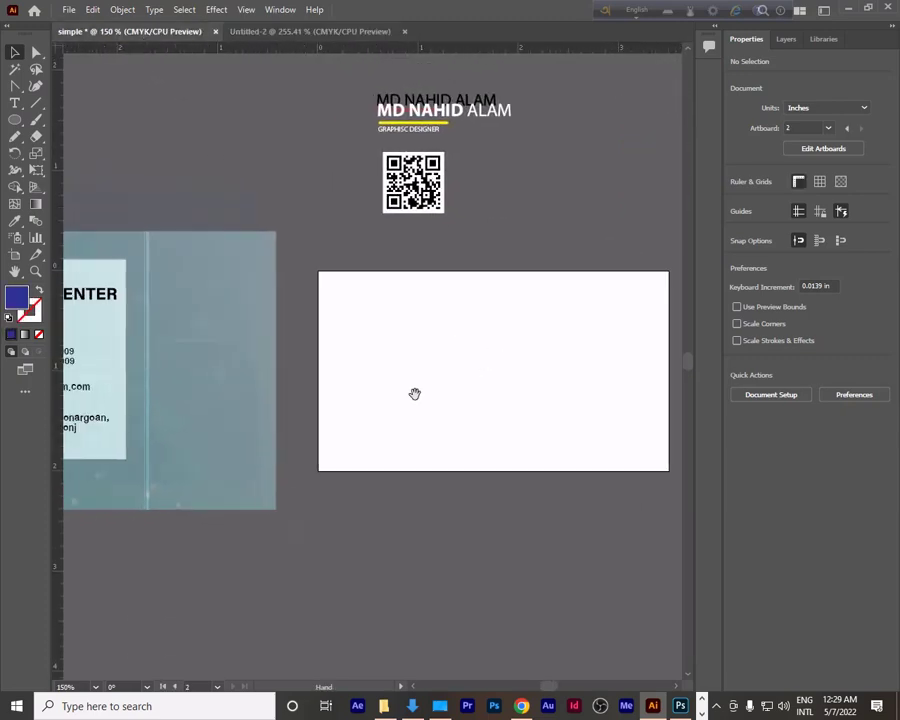
mouse_move(332, 376)
mouse_down()
mouse_move(473, 358)
mouse_move(493, 345)
mouse_move(490, 356)
mouse_move(414, 370)
mouse_move(181, 344)
mouse_up()
drag(424, 301, 349, 350)
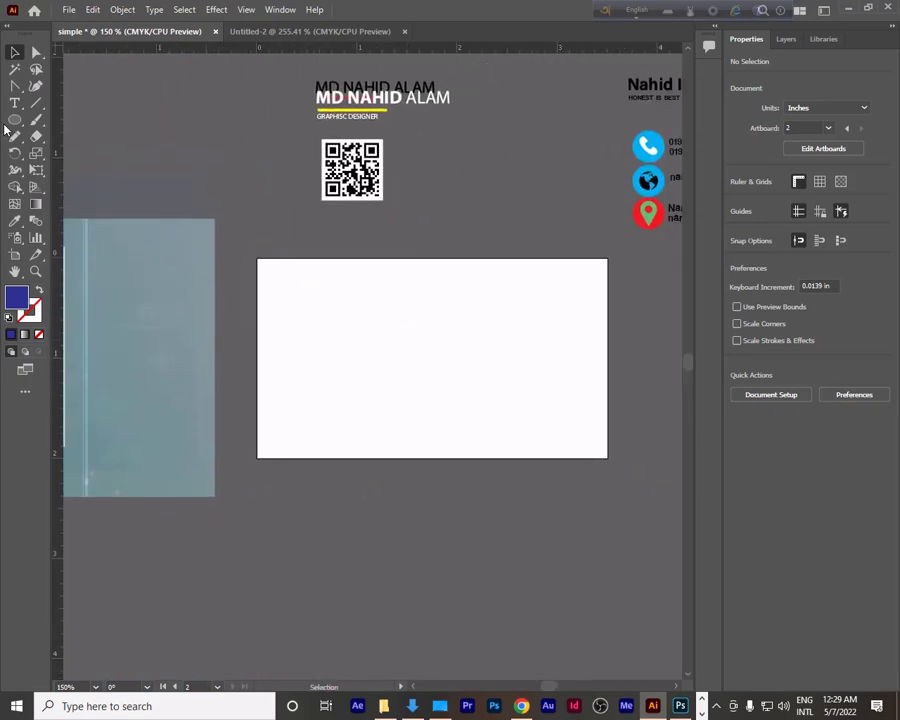
Step: Draw a large dark-blue circle over the artboard's left side
click(14, 121)
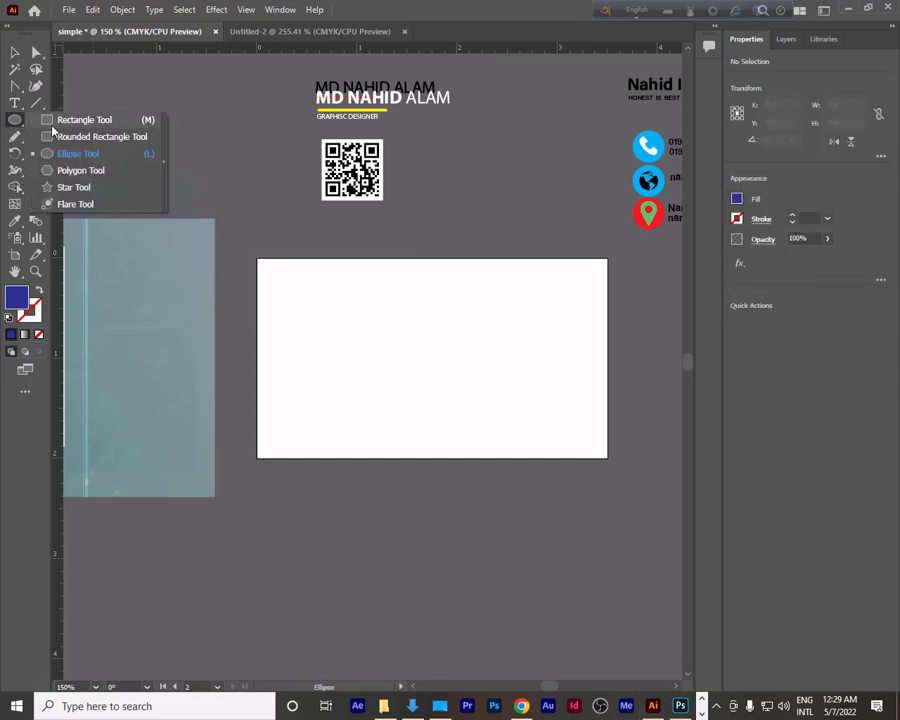
click(66, 153)
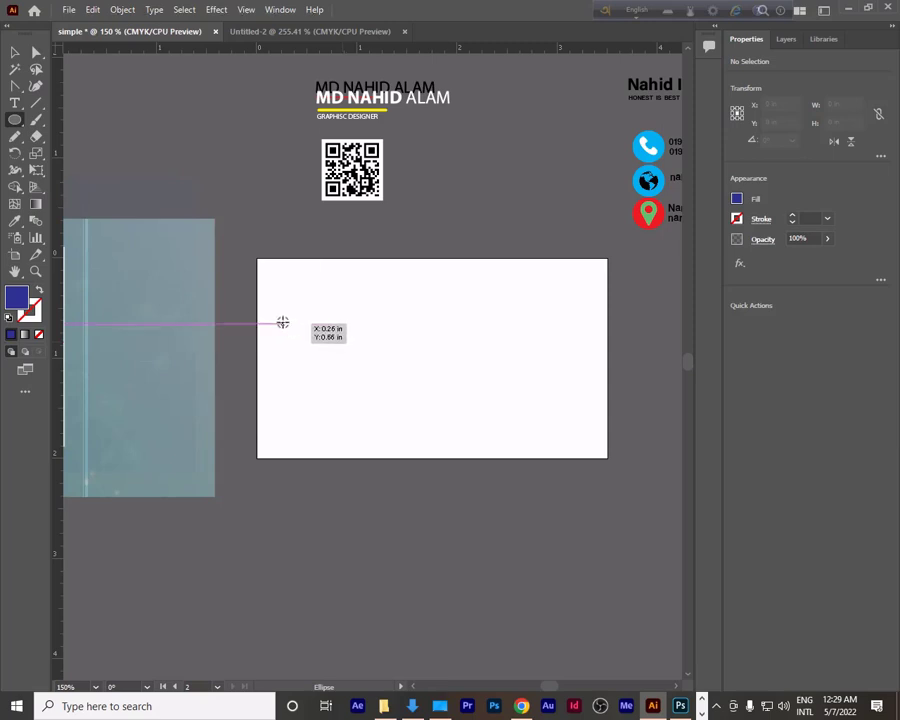
drag(283, 323, 436, 476)
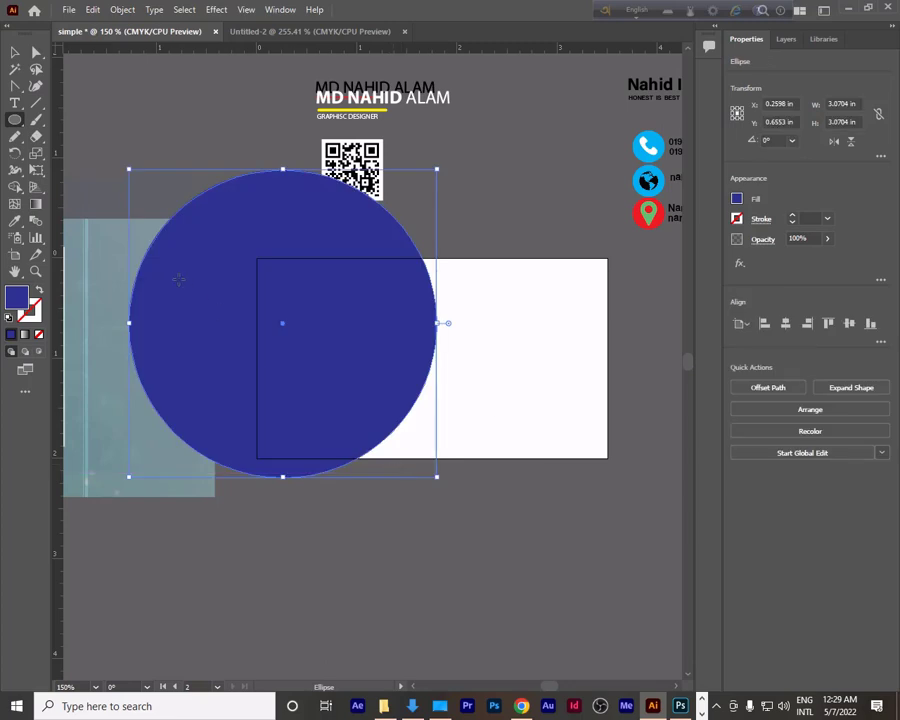
click(15, 52)
click(494, 214)
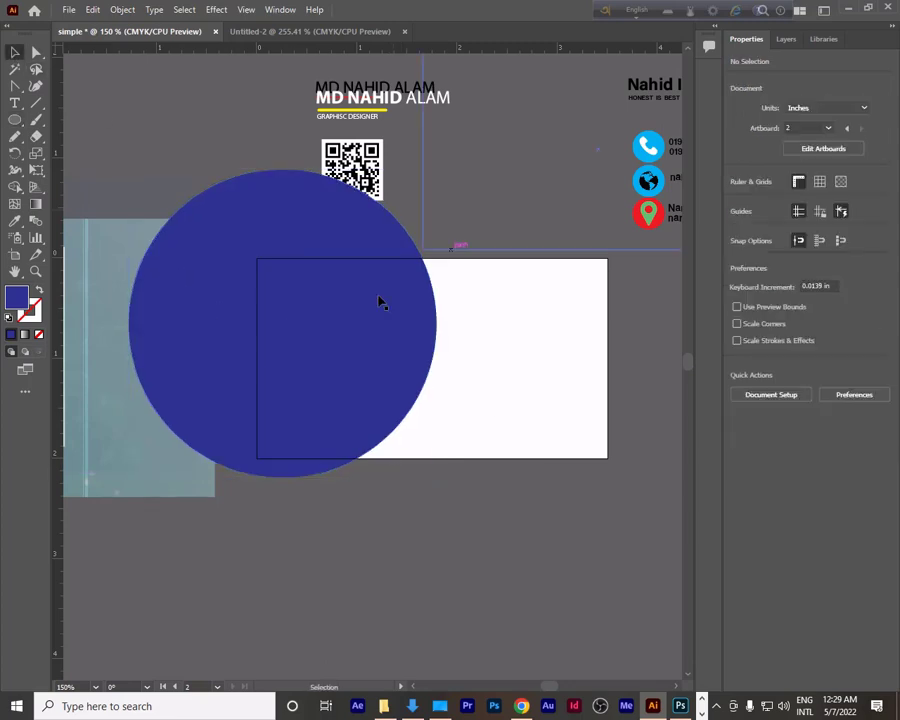
drag(364, 313, 355, 320)
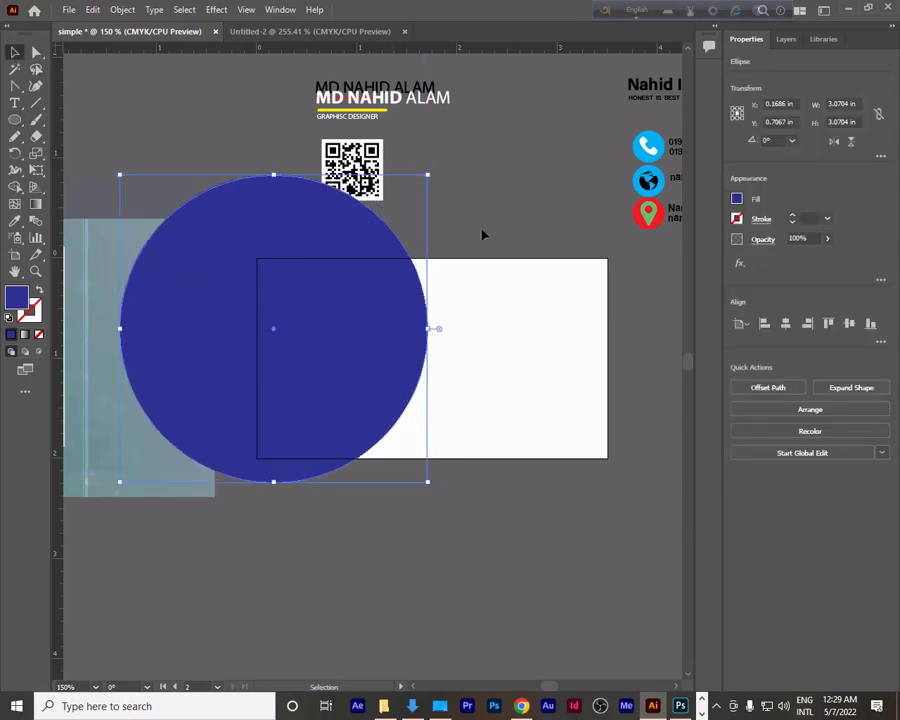
Step: Duplicate the circle slightly to the right and fill the copy cyan
click(482, 234)
click(408, 315)
drag(352, 316, 376, 316)
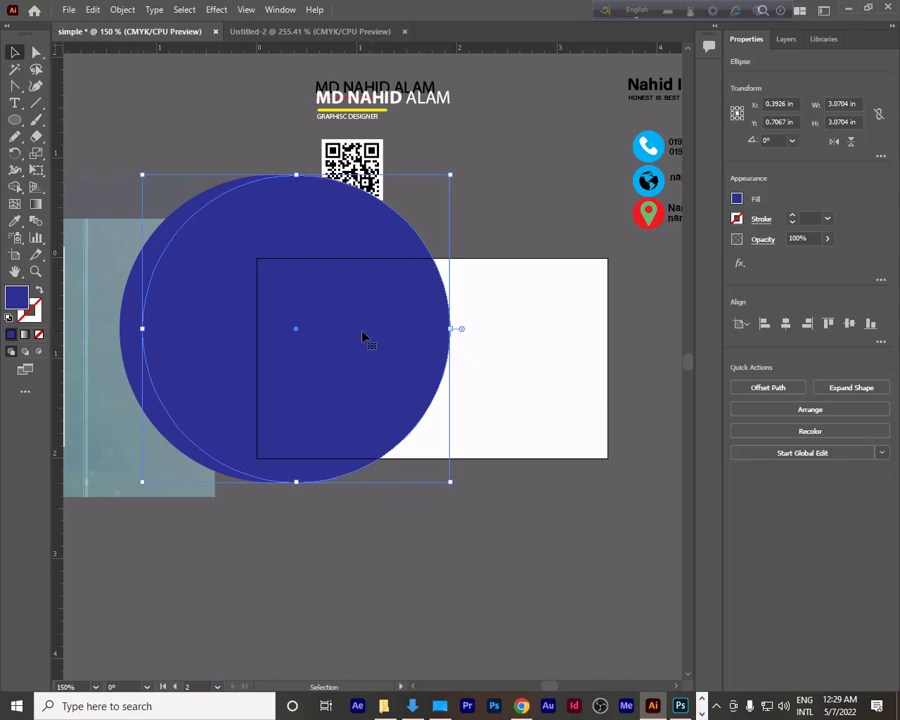
click(737, 198)
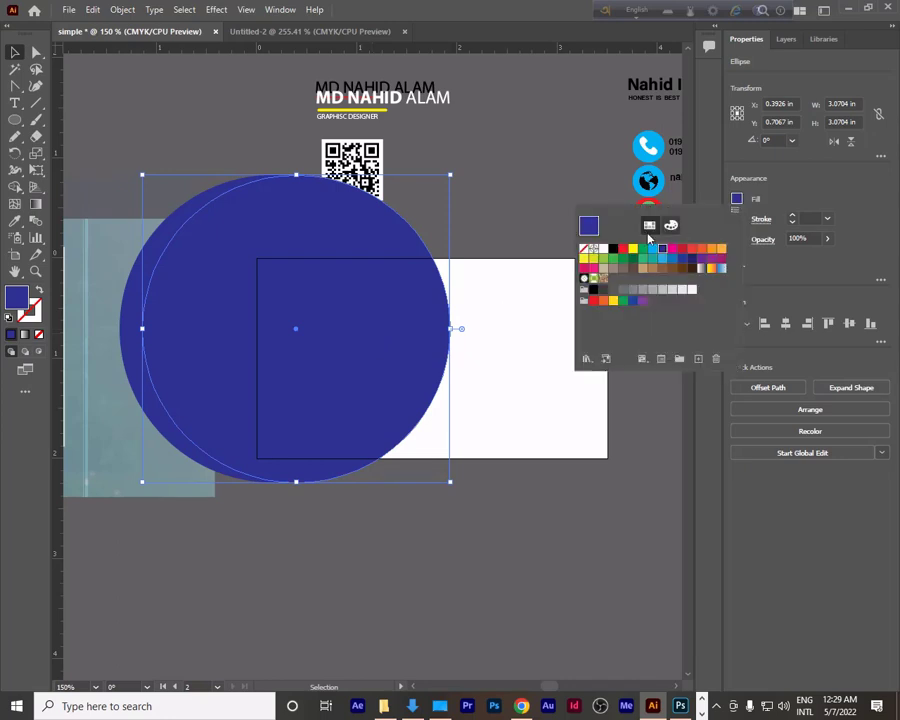
click(652, 247)
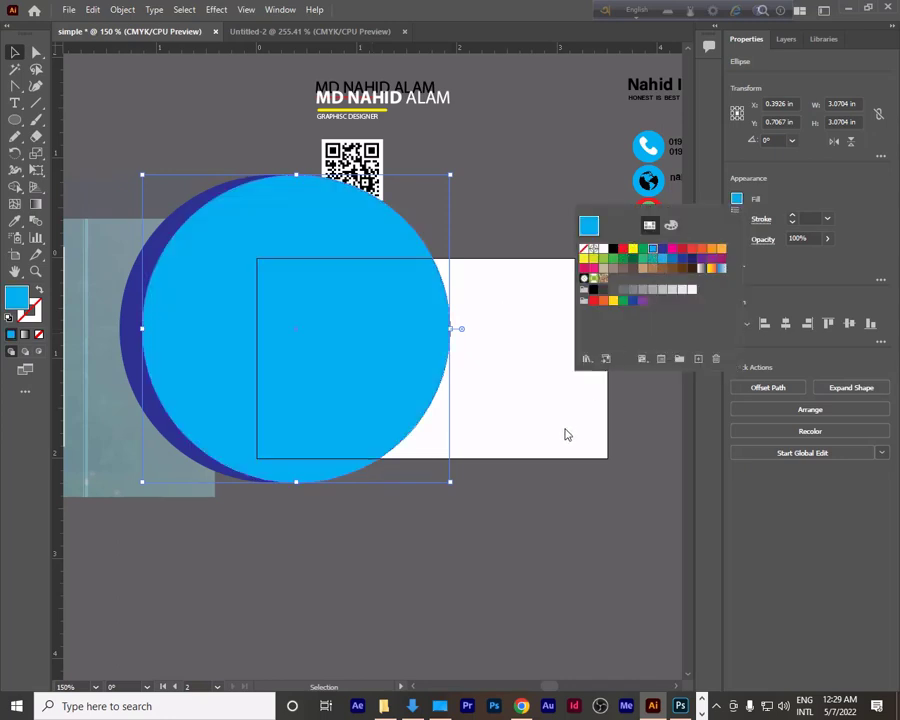
click(528, 525)
click(528, 526)
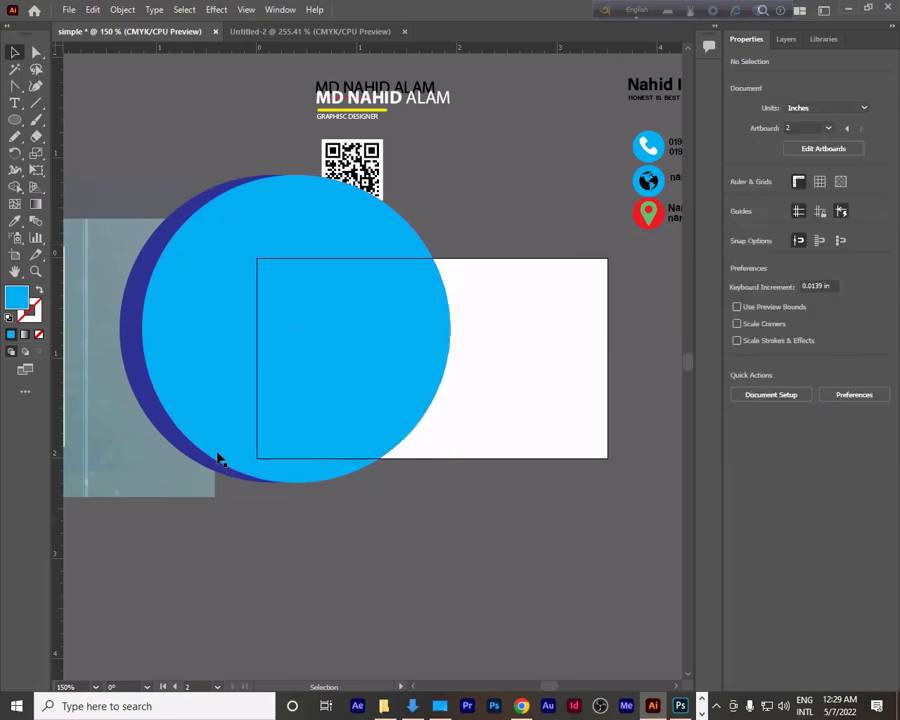
Step: Bring the dark-blue circle in front of the cyan one
click(169, 434)
right_click(168, 432)
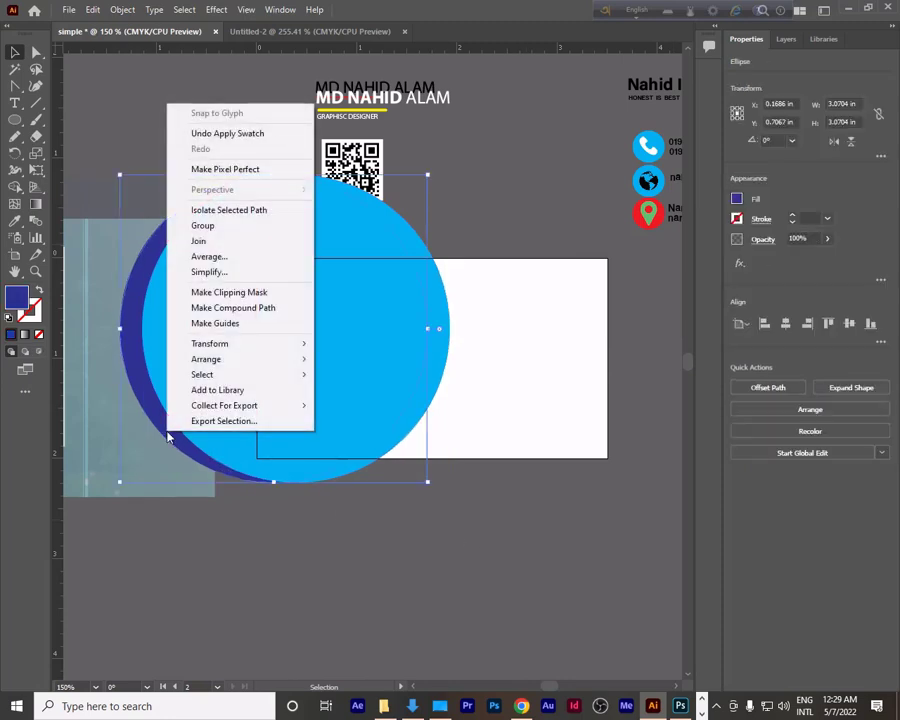
mouse_move(243, 361)
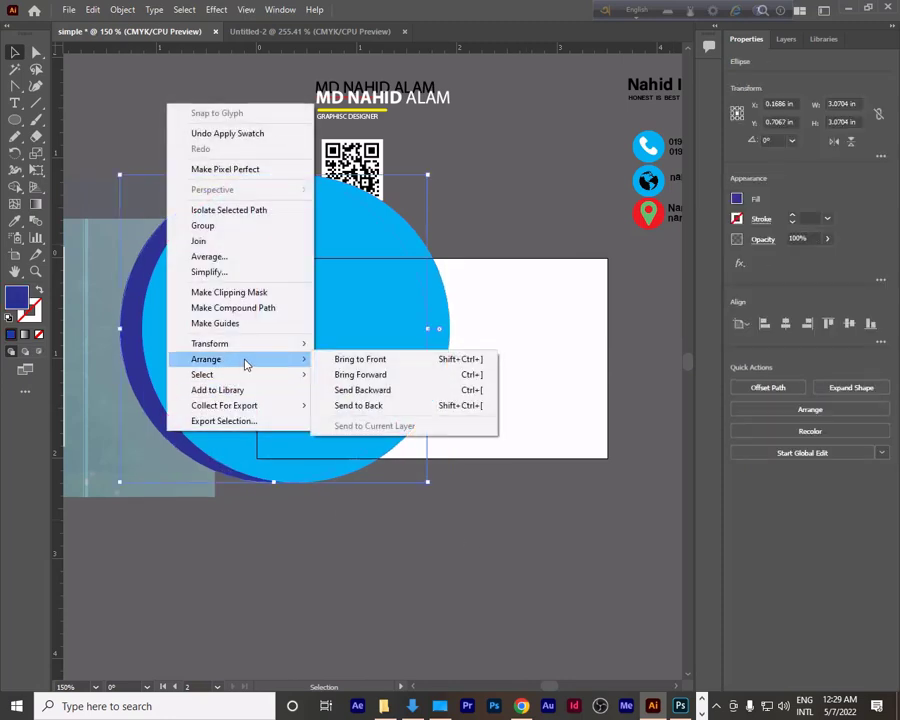
click(403, 362)
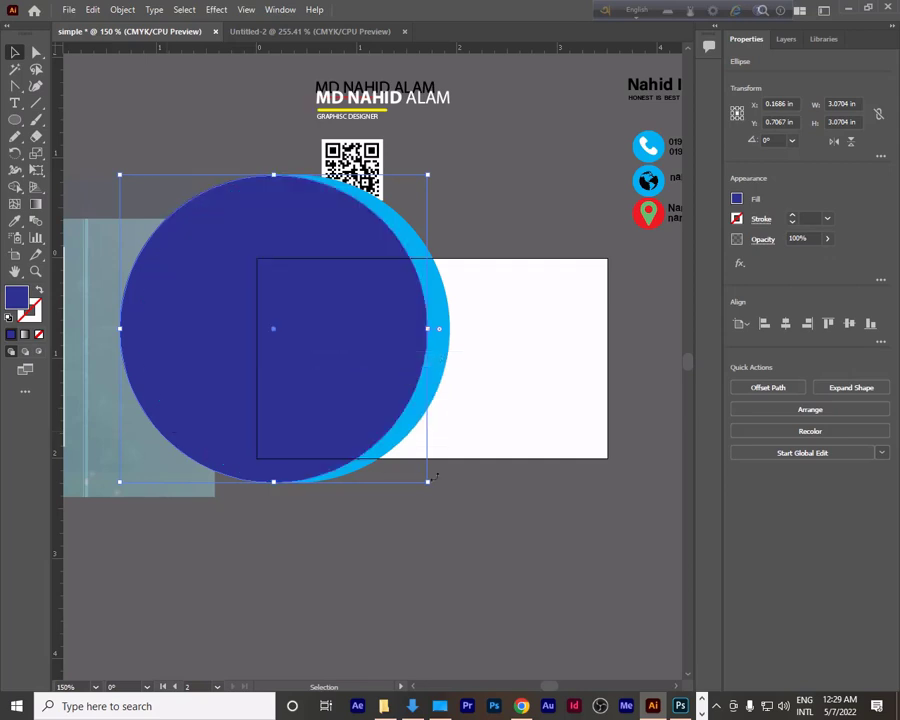
click(479, 539)
scroll(481, 366, up, 3)
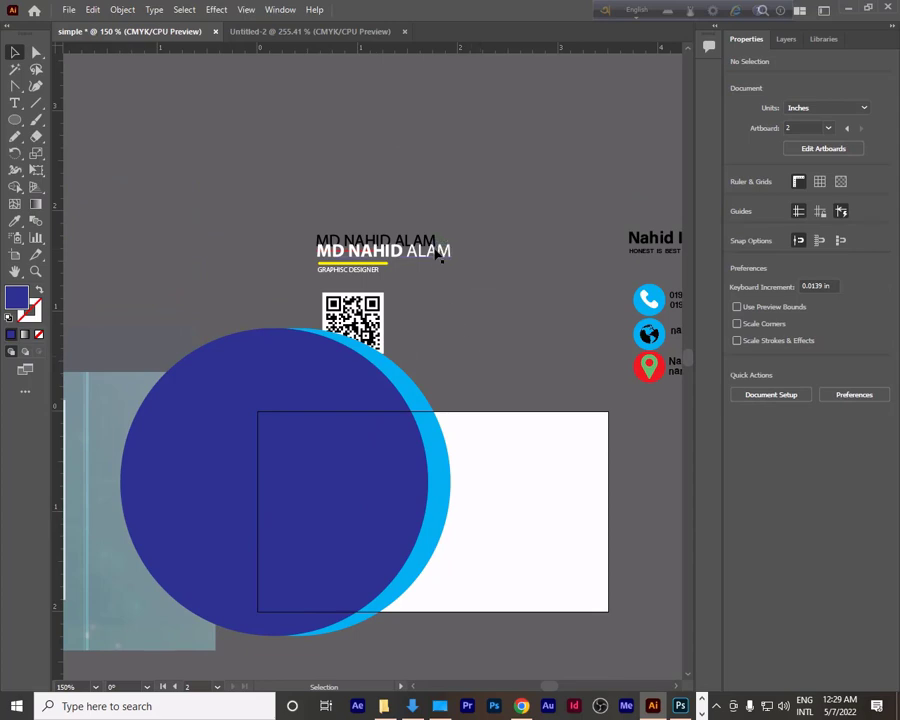
Step: Add new name text above the card and fill it white
click(14, 107)
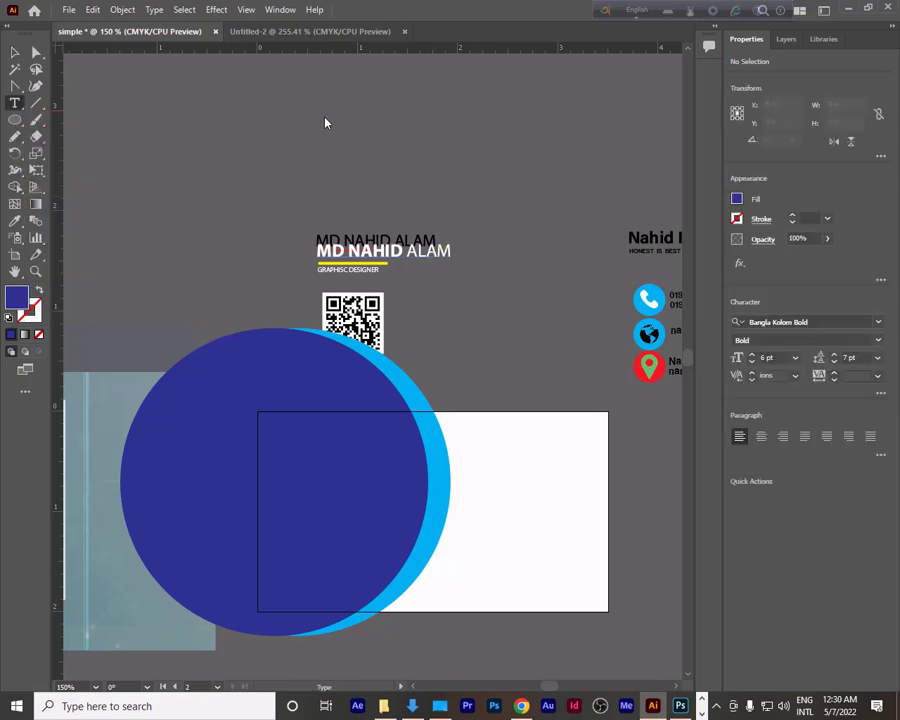
click(331, 122)
key(BackSpace)
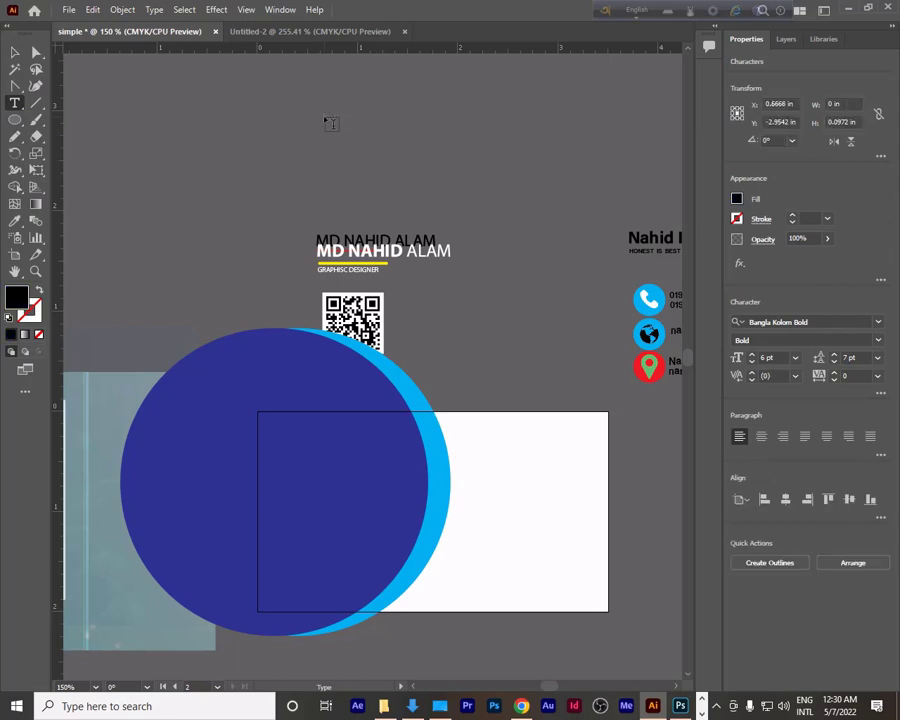
text(su)
click(15, 52)
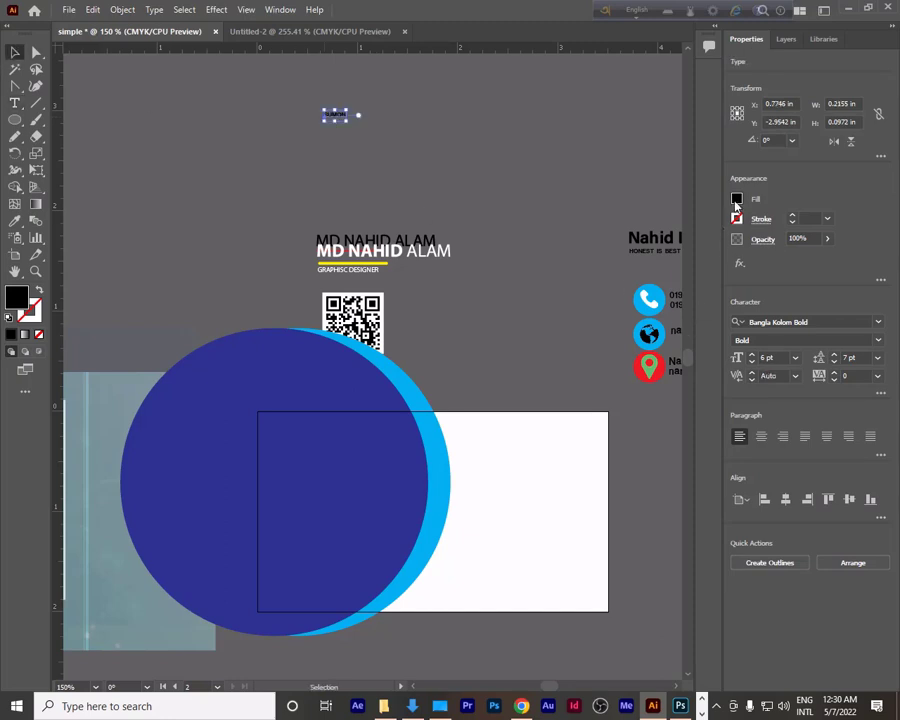
click(737, 199)
click(601, 249)
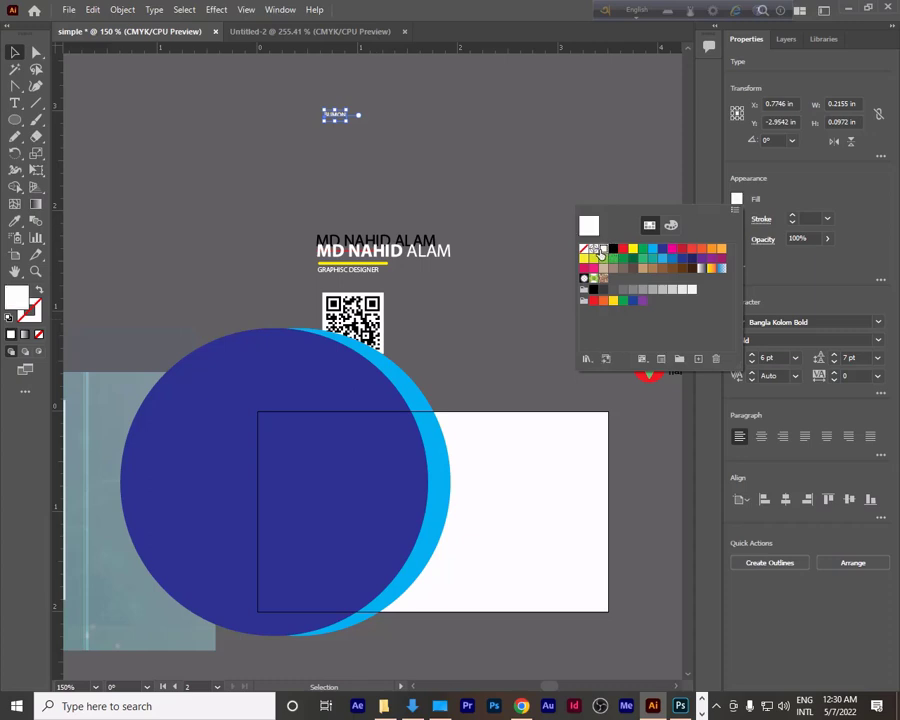
click(781, 302)
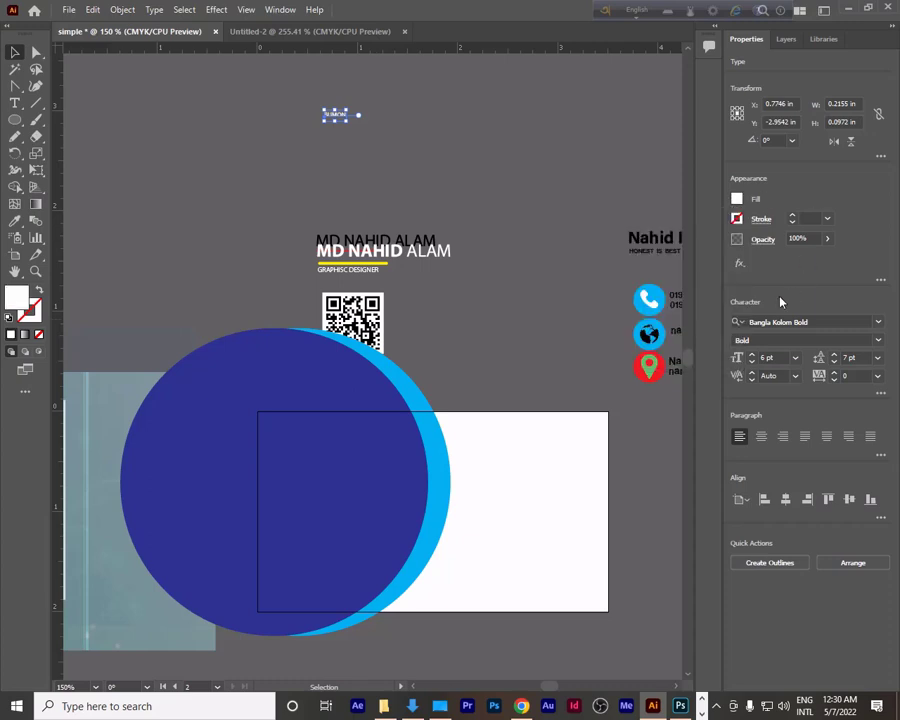
Step: Enlarge the sample text's font size, then delete the sample text
click(752, 355)
click(752, 357)
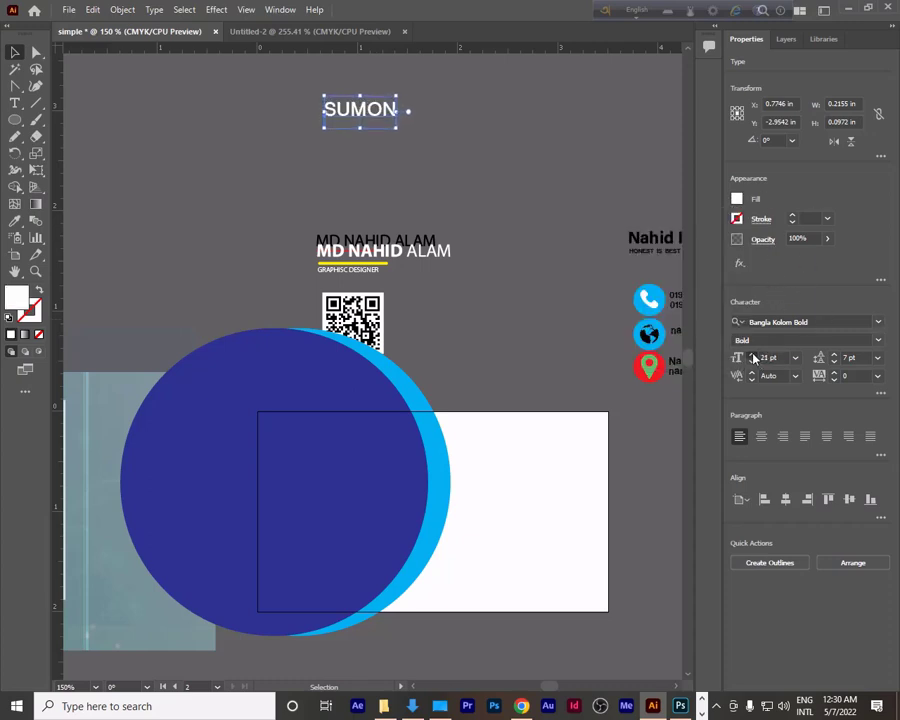
click(456, 183)
click(399, 112)
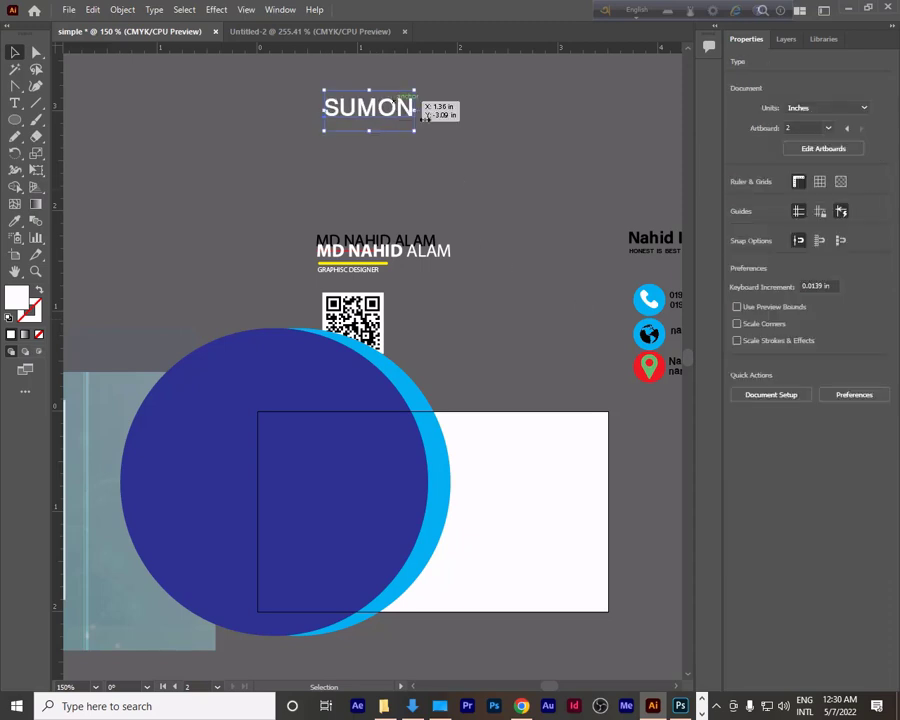
key(Delete)
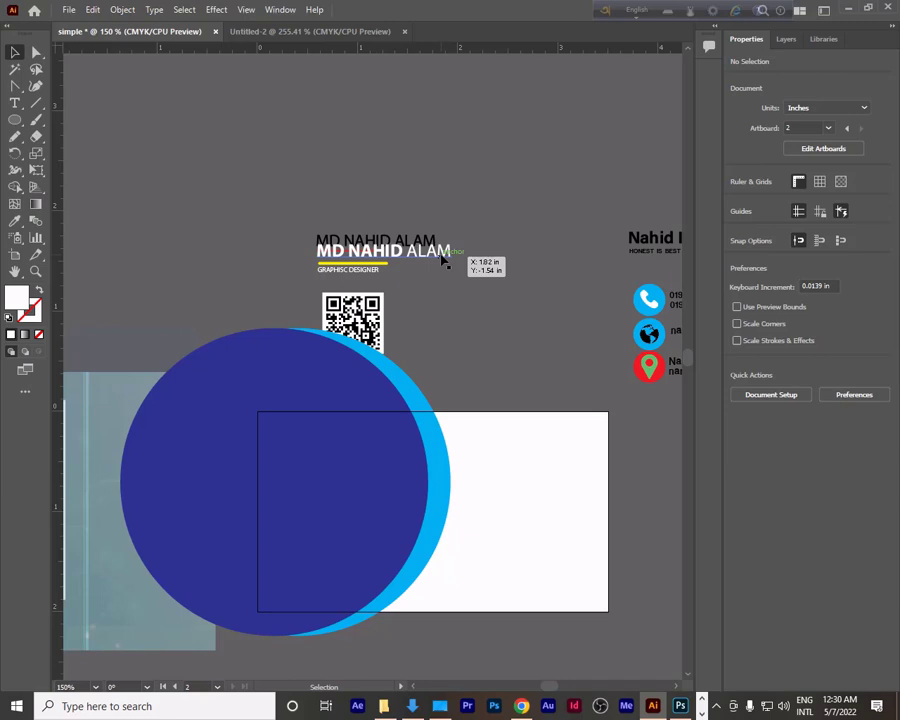
Step: Move the white name onto the card and bring it in front of the circle
drag(441, 256, 390, 437)
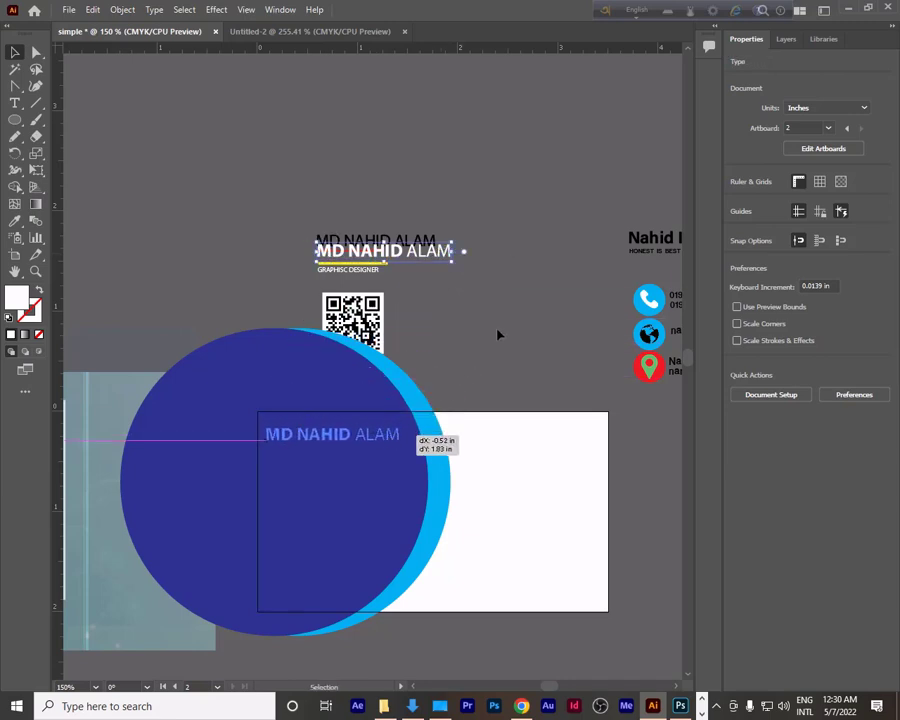
right_click(370, 440)
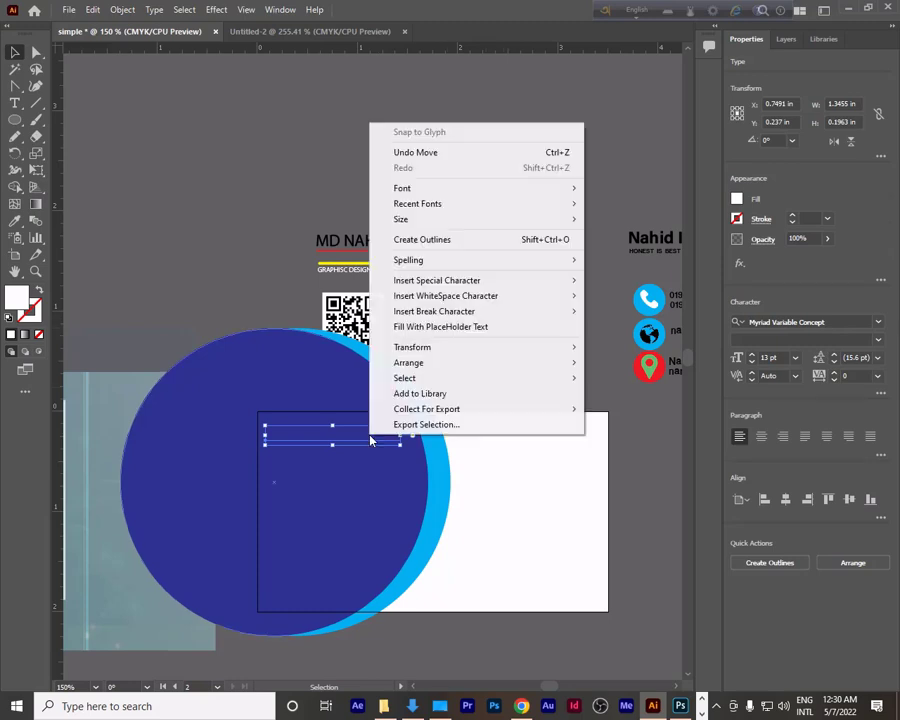
mouse_move(442, 365)
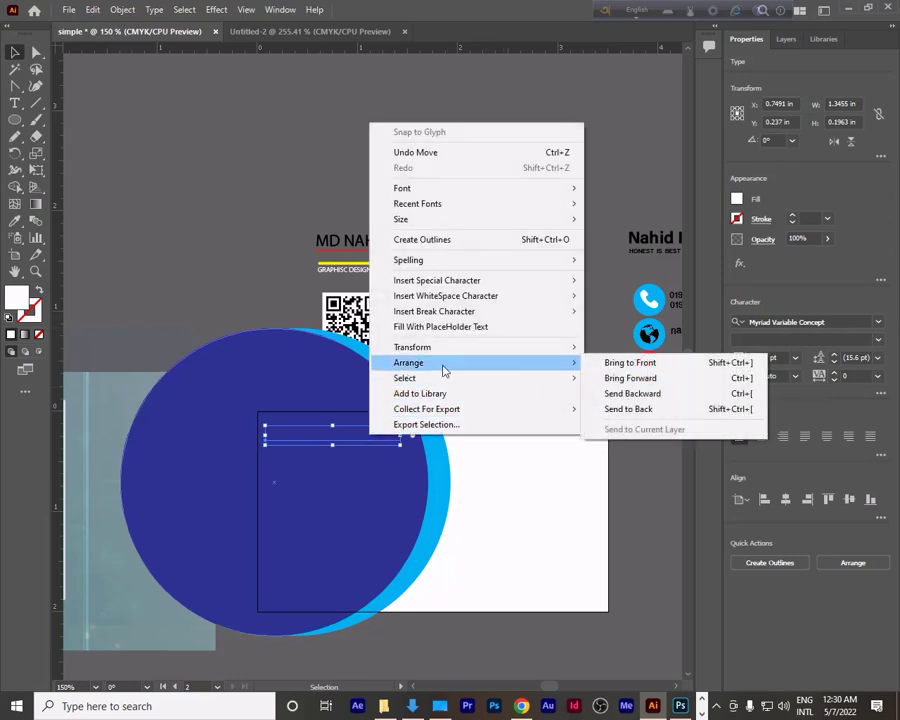
click(661, 363)
click(518, 245)
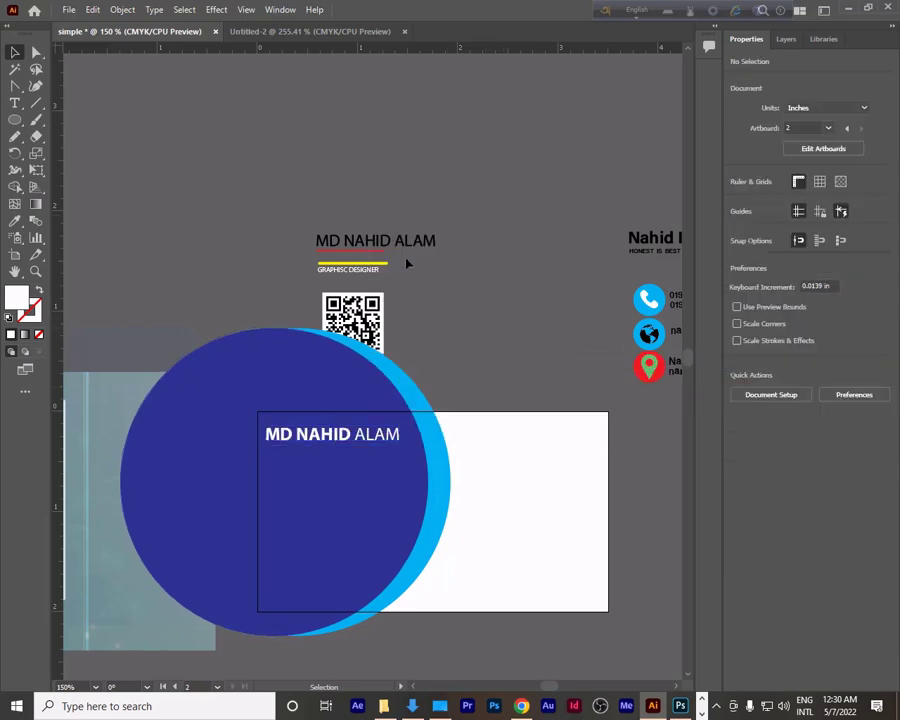
Step: Bring the yellow underline to the front and place it beneath the name
click(381, 265)
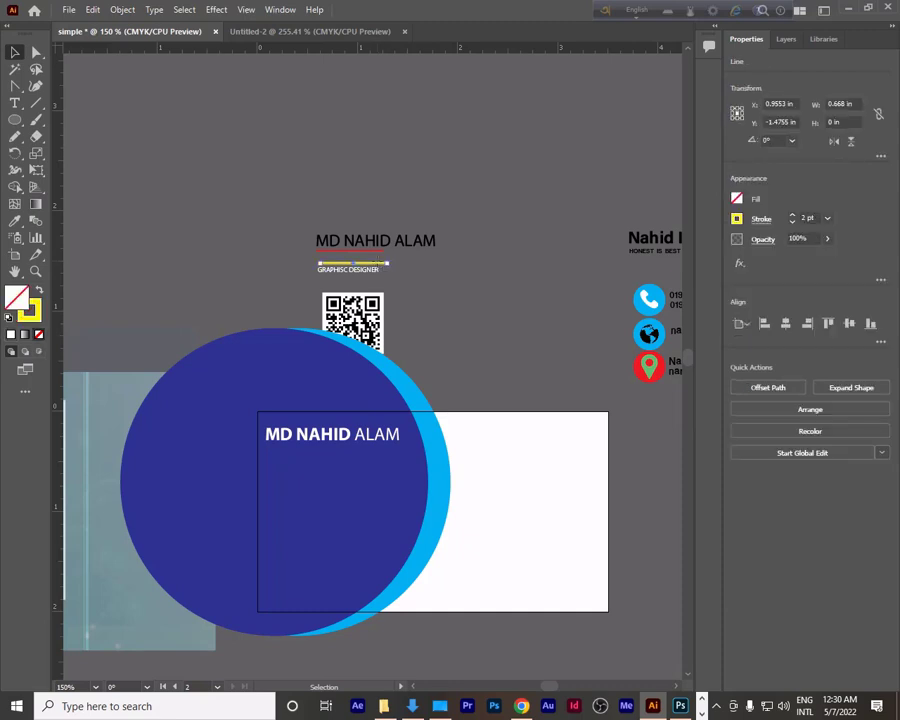
right_click(378, 262)
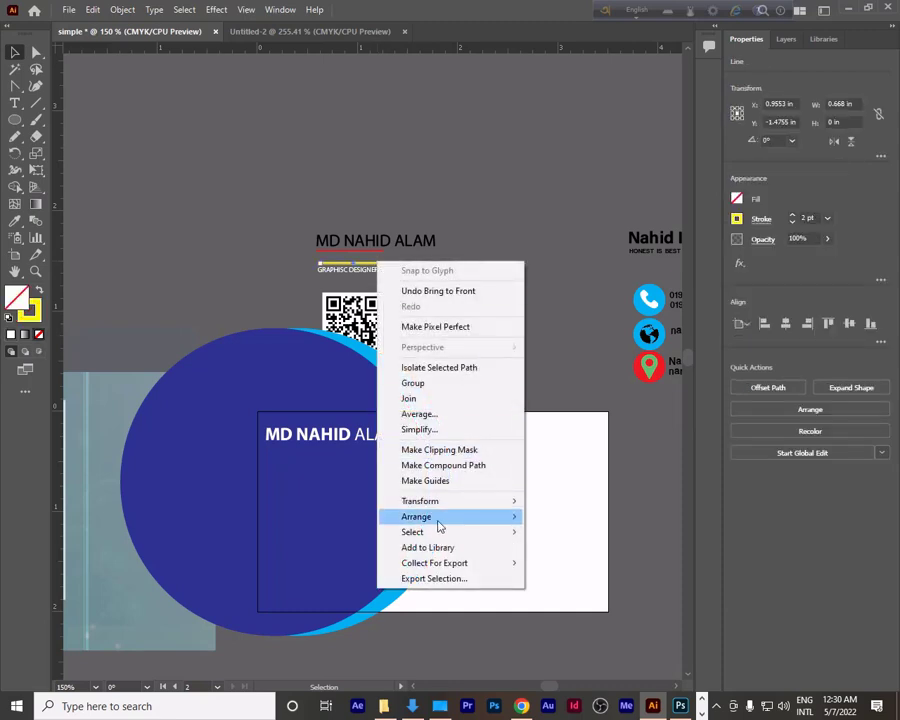
mouse_move(438, 527)
click(592, 519)
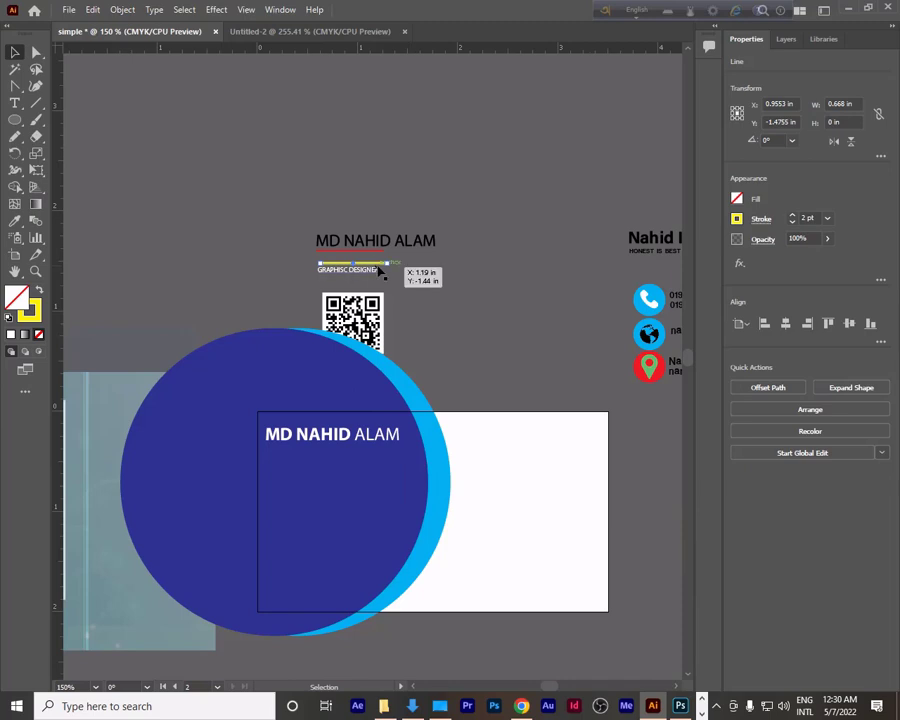
drag(381, 268, 331, 455)
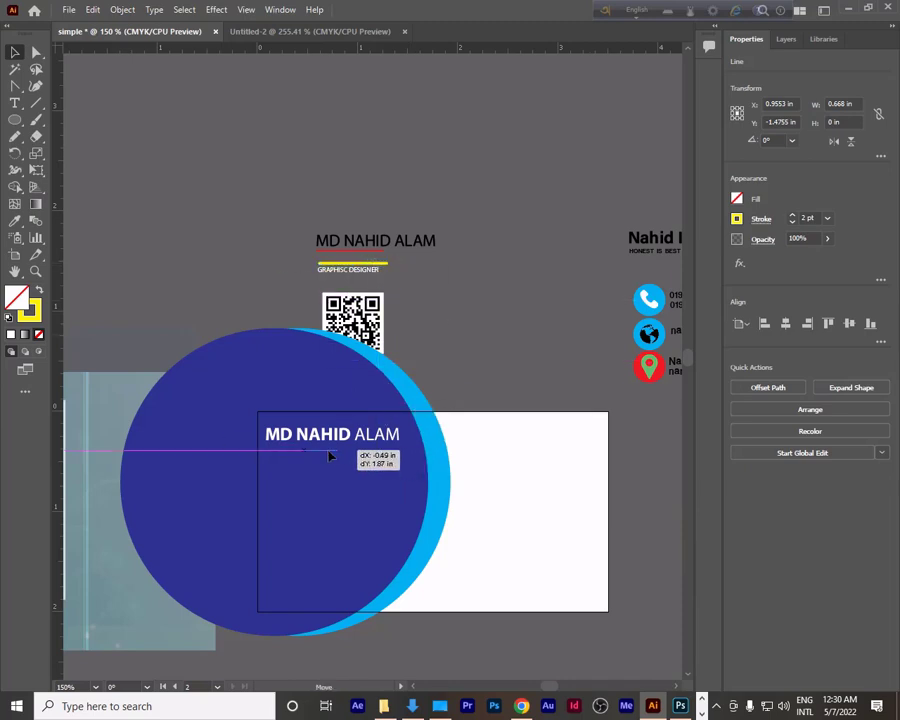
click(522, 295)
scroll(405, 466, down, 1)
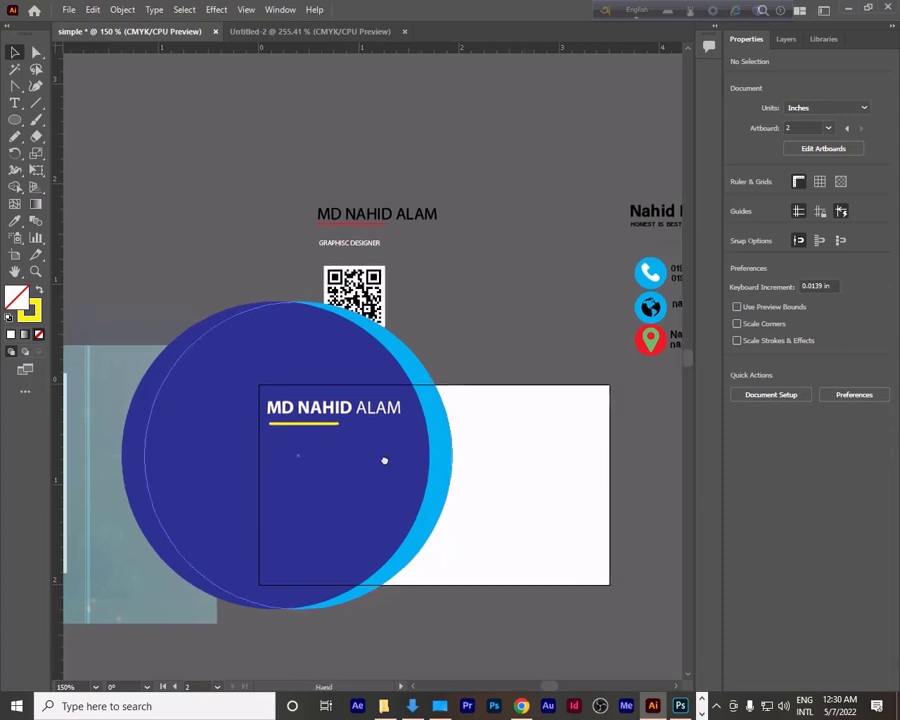
scroll(380, 470, up, 2)
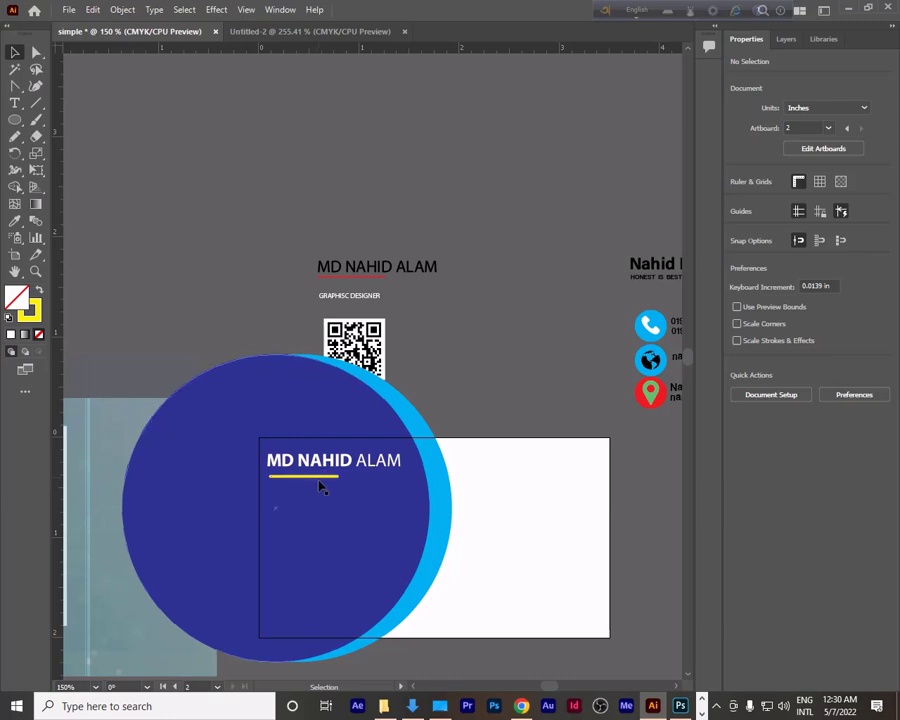
click(34, 105)
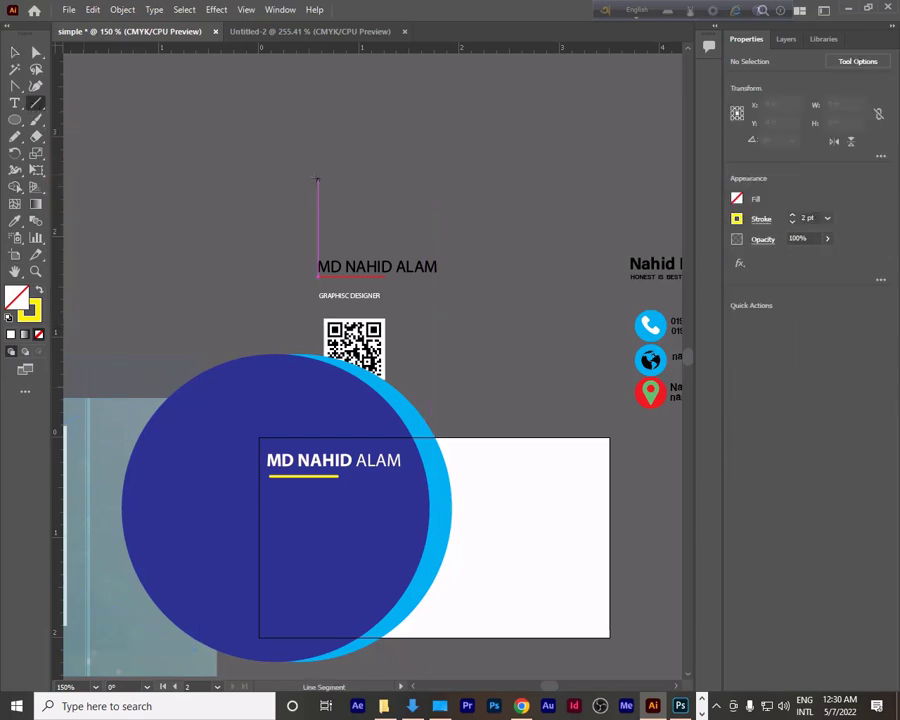
Step: Draw a horizontal yellow line above the name, then delete it
drag(304, 173, 447, 173)
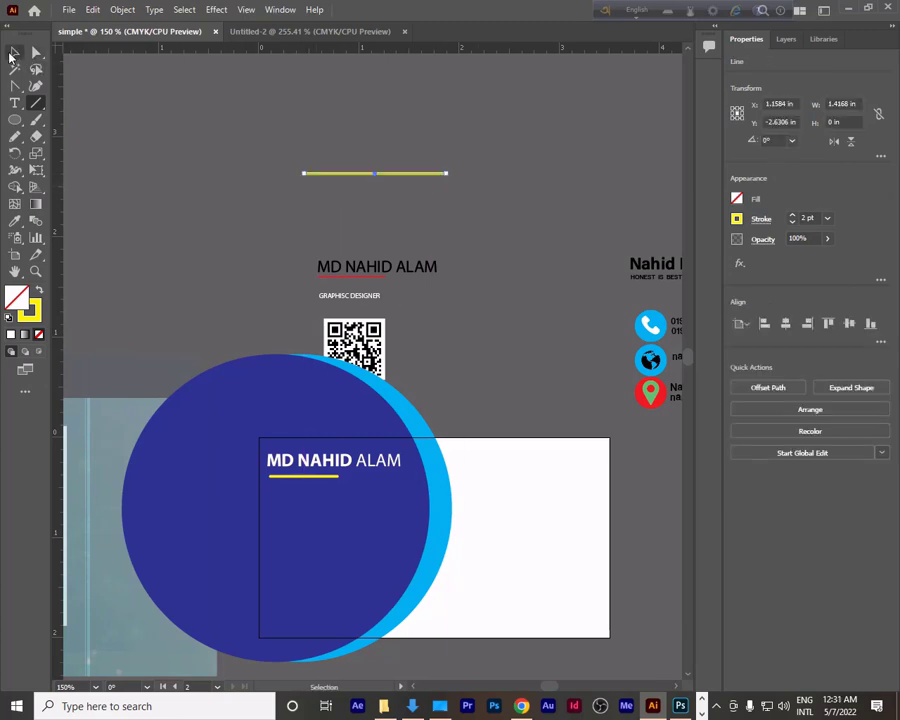
click(15, 52)
key(Delete)
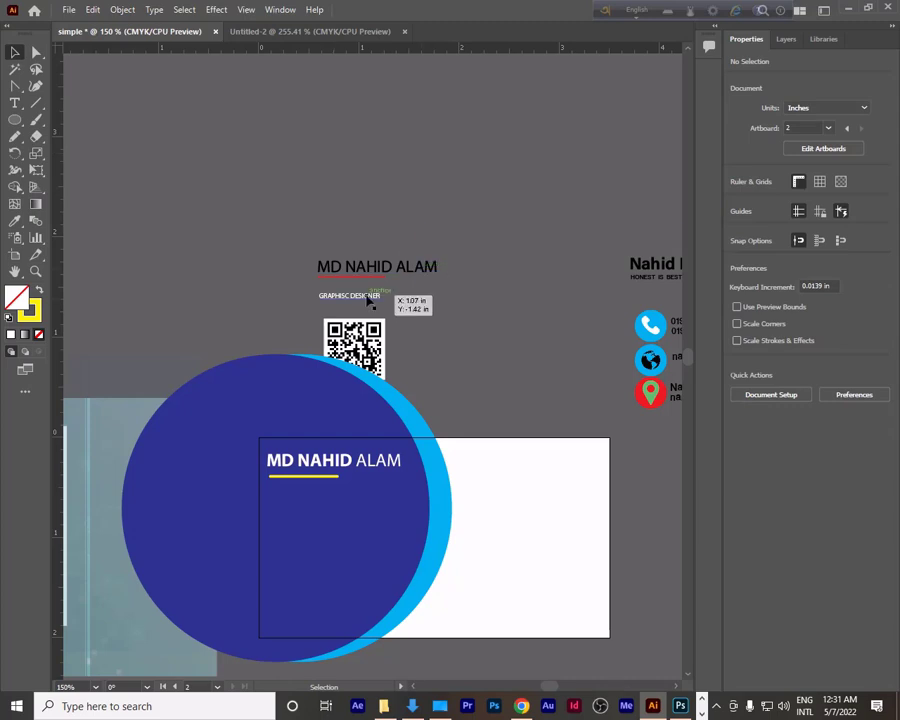
Step: Place GRAPHISC DESIGNER under the name in front of the circle, nudging the underline left
drag(372, 302, 315, 486)
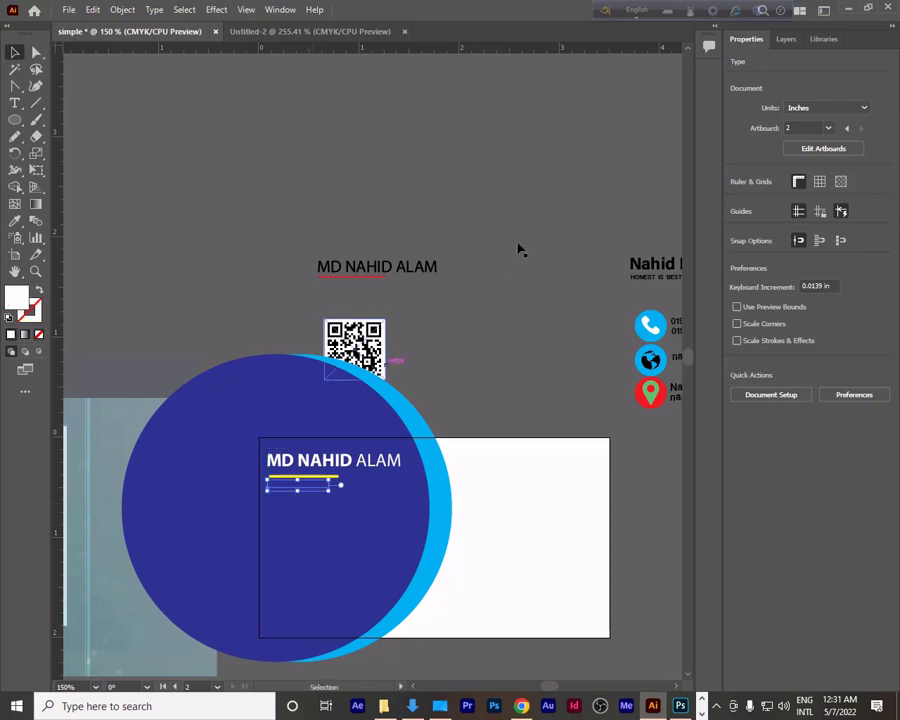
right_click(303, 484)
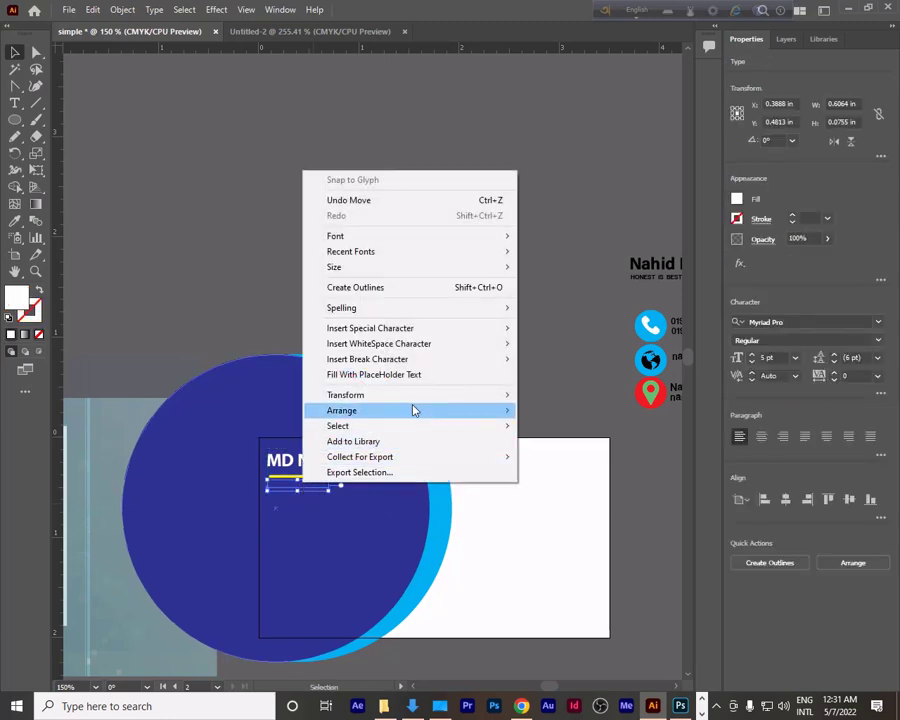
mouse_move(415, 410)
click(564, 410)
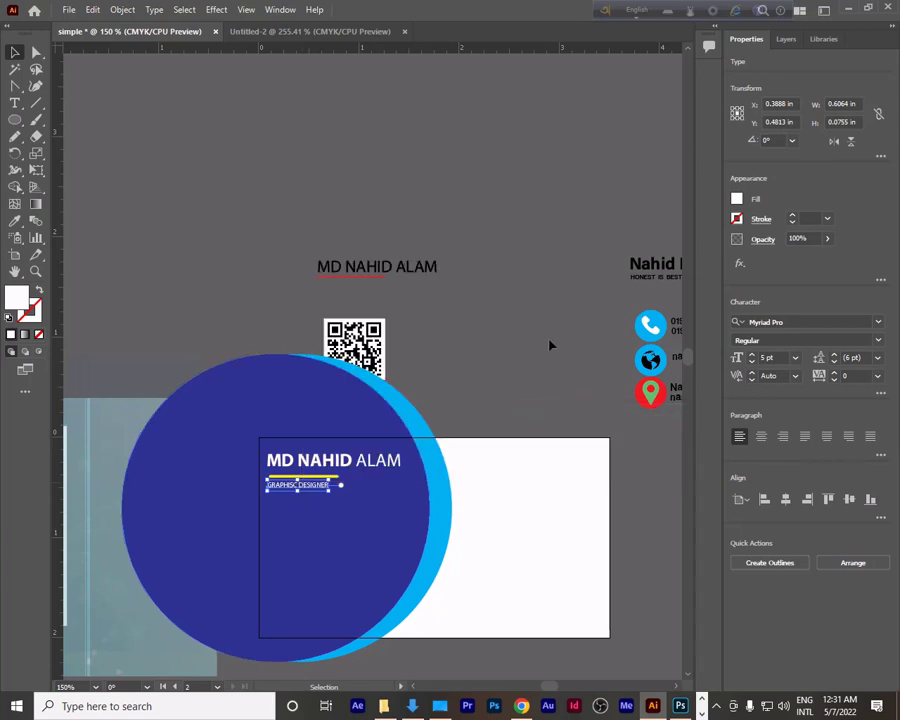
click(543, 338)
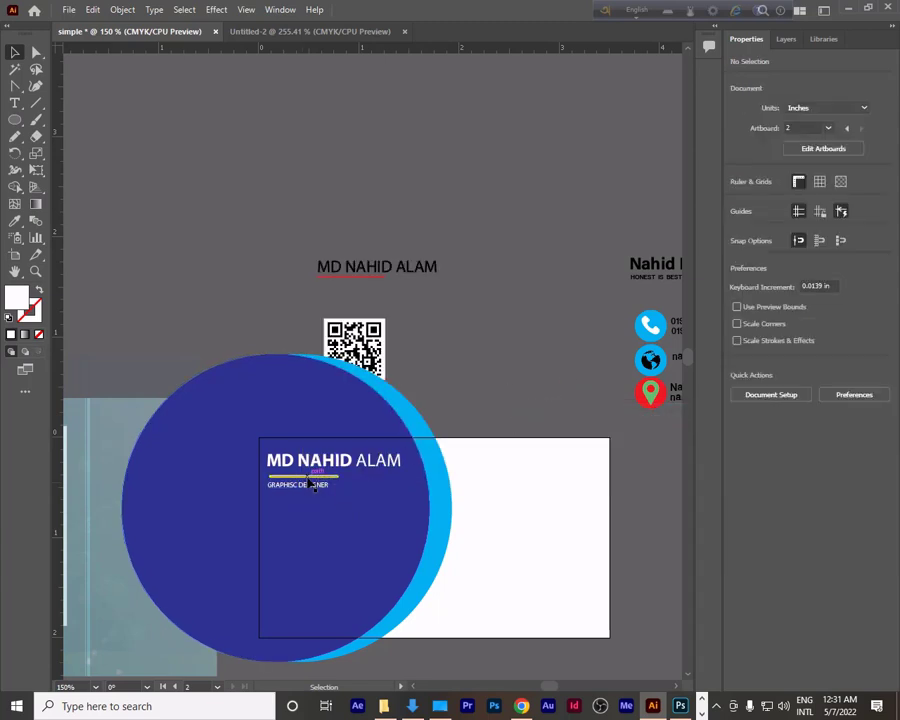
drag(305, 475, 299, 474)
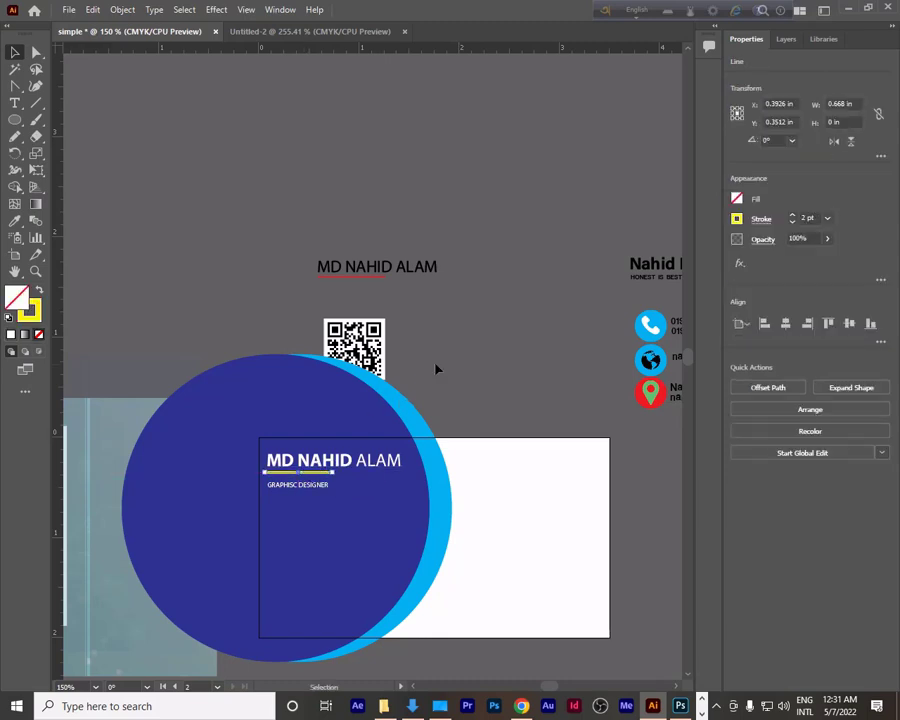
click(476, 366)
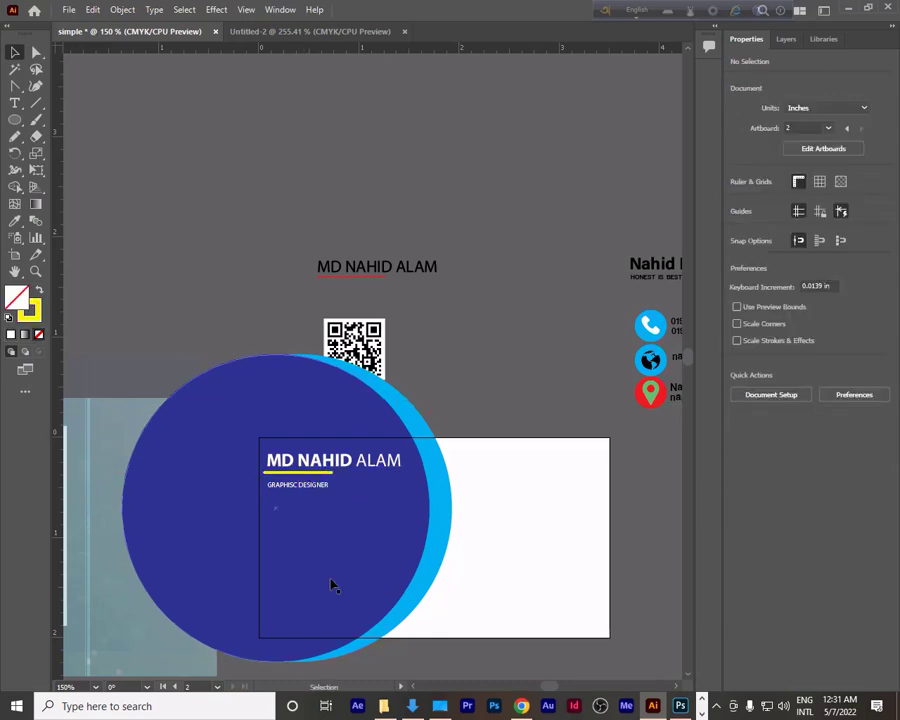
Step: Zoom to 300%, nudge the title up to the underline, and move the QR code above the card
key(ctrl+equal)
key(ctrl+equal)
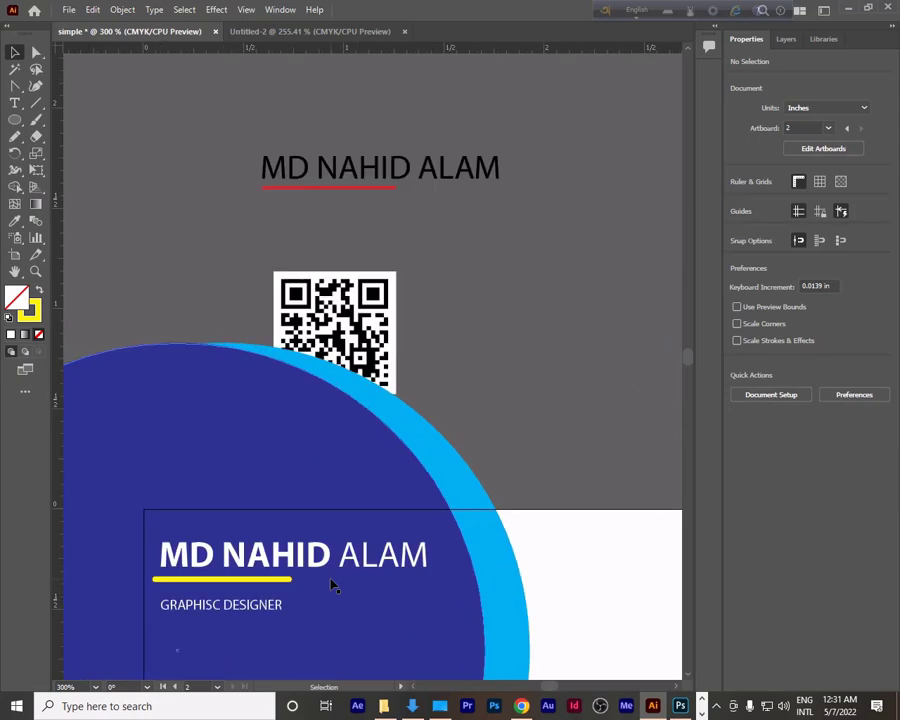
click(264, 578)
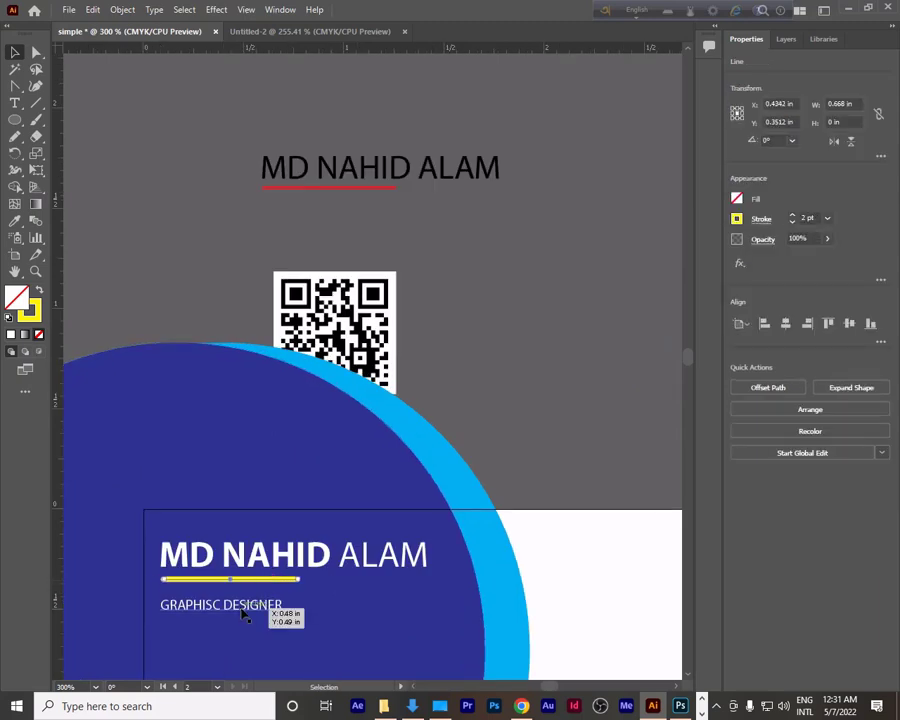
click(242, 605)
drag(242, 607, 242, 598)
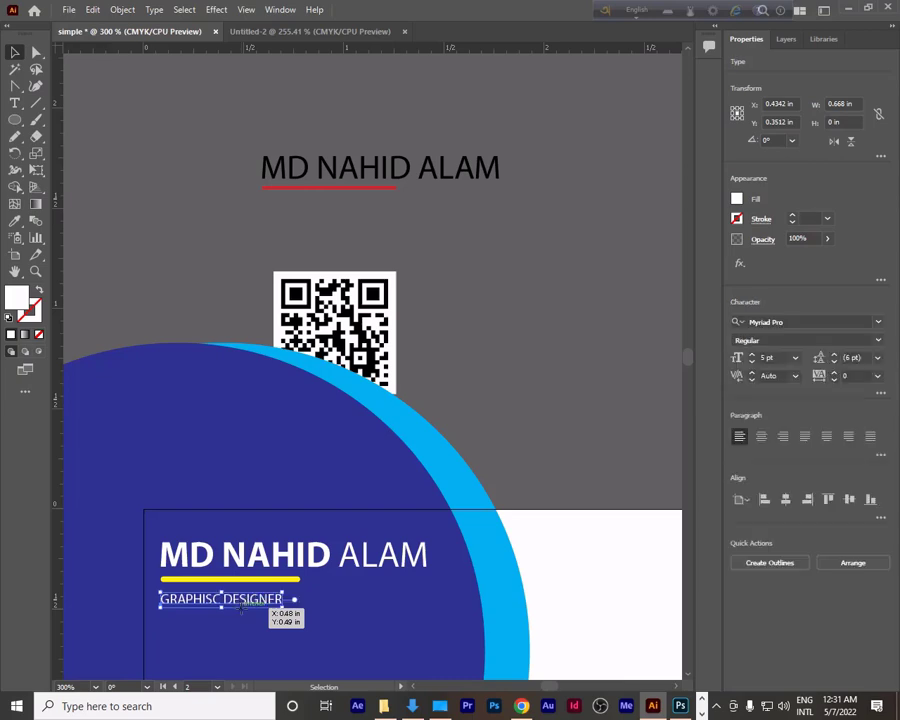
click(544, 383)
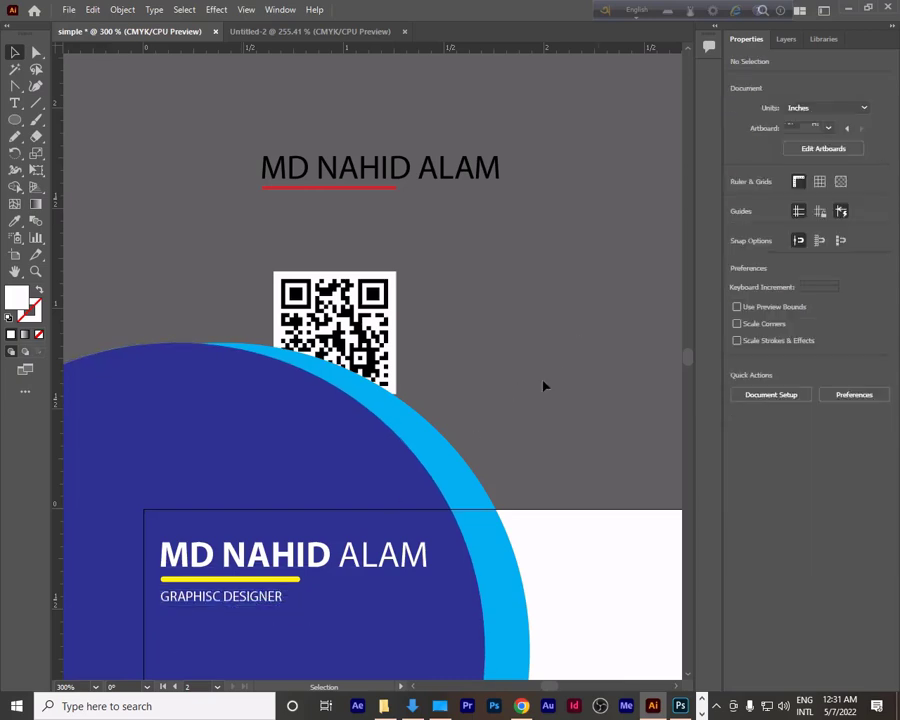
scroll(300, 568, down, 5)
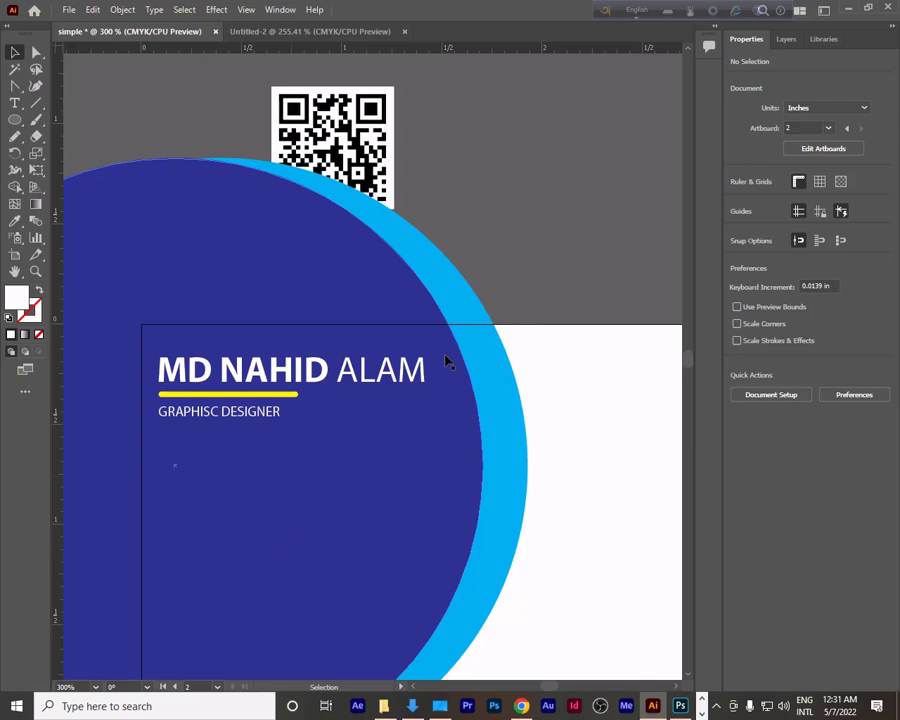
drag(362, 139, 551, 158)
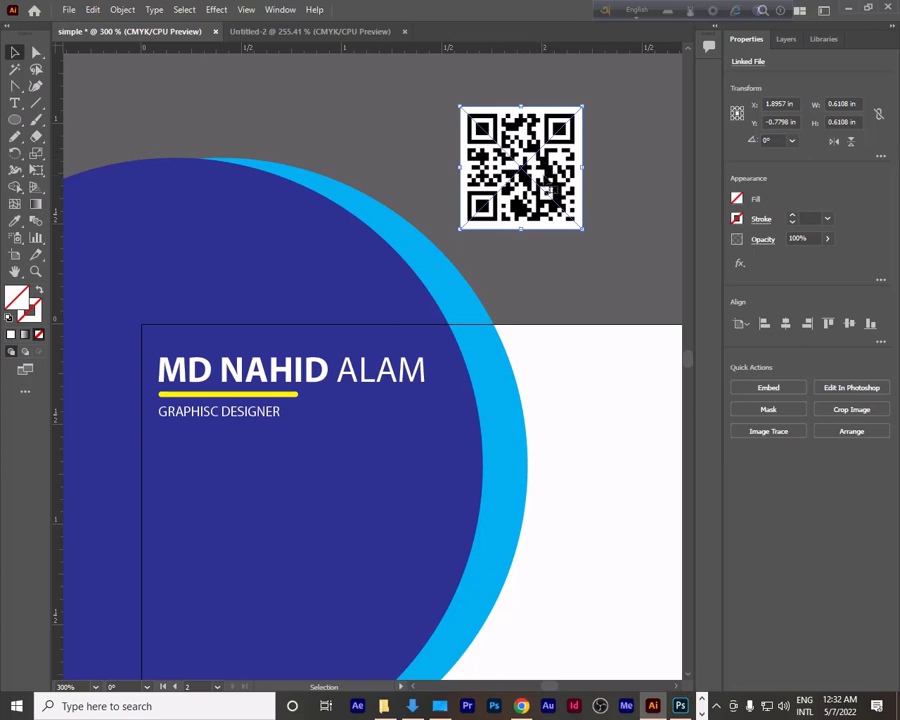
Step: Place the QR code on the card's lower left, in front of the dark-blue circle
drag(545, 175, 266, 548)
right_click(277, 531)
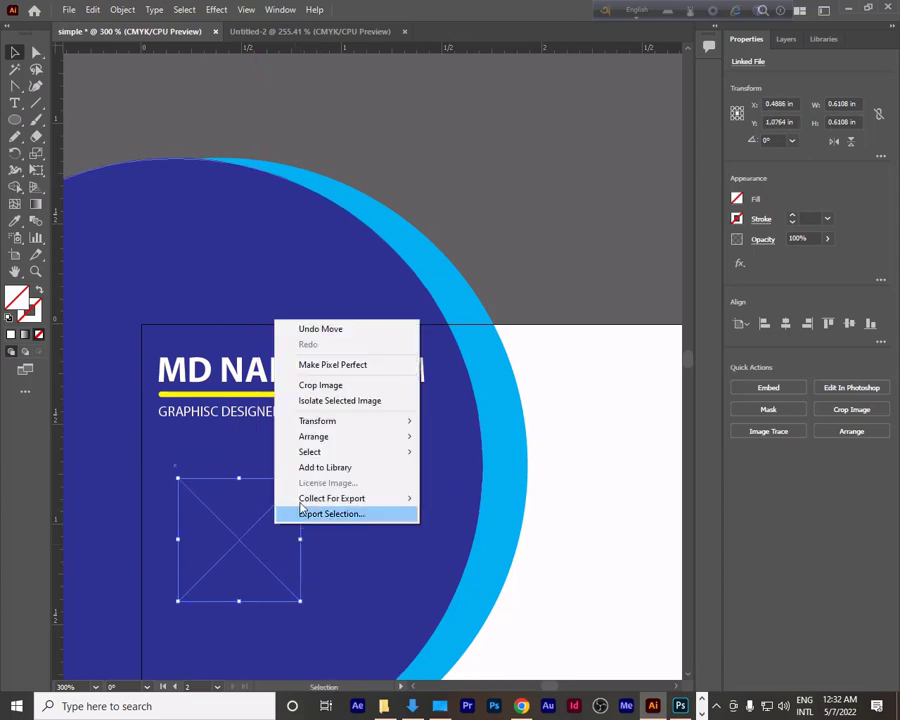
mouse_move(372, 437)
click(468, 436)
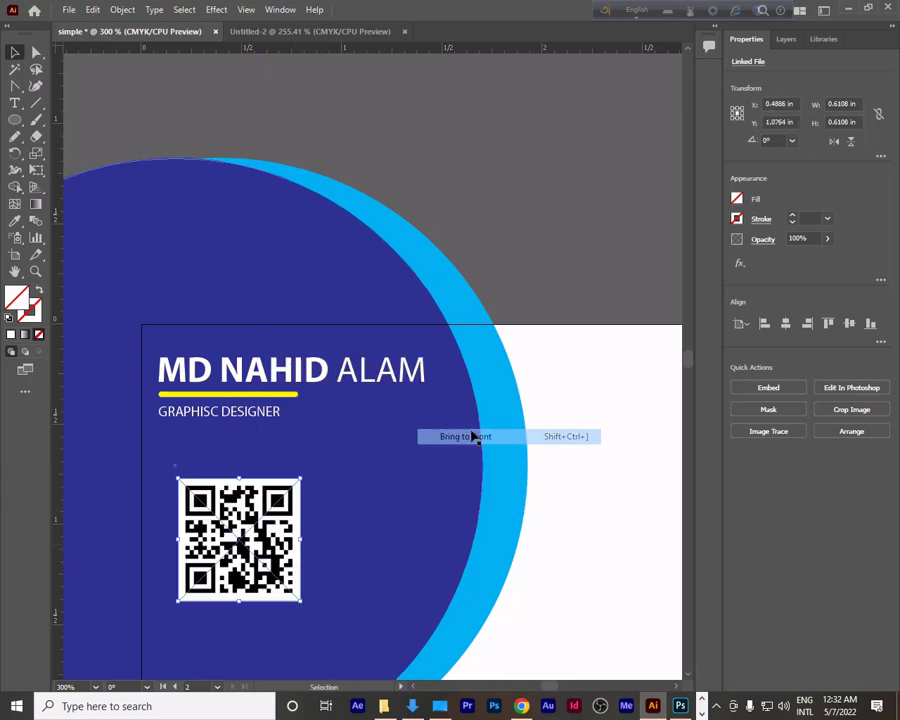
mouse_move(263, 540)
mouse_down()
mouse_move(250, 540)
mouse_move(249, 551)
mouse_up()
click(552, 199)
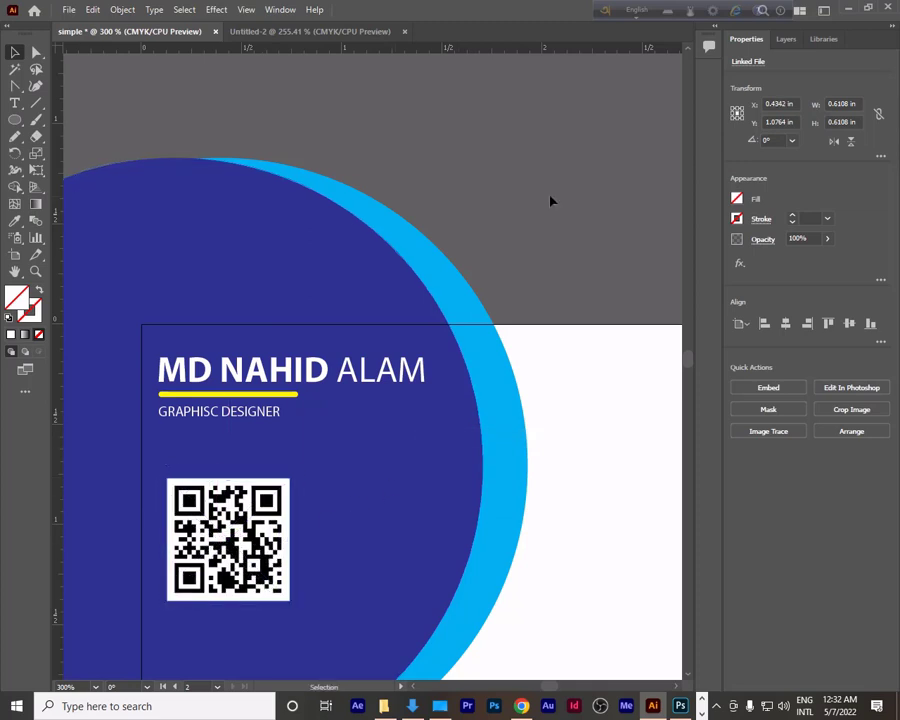
key(space)
drag(378, 456, 396, 412)
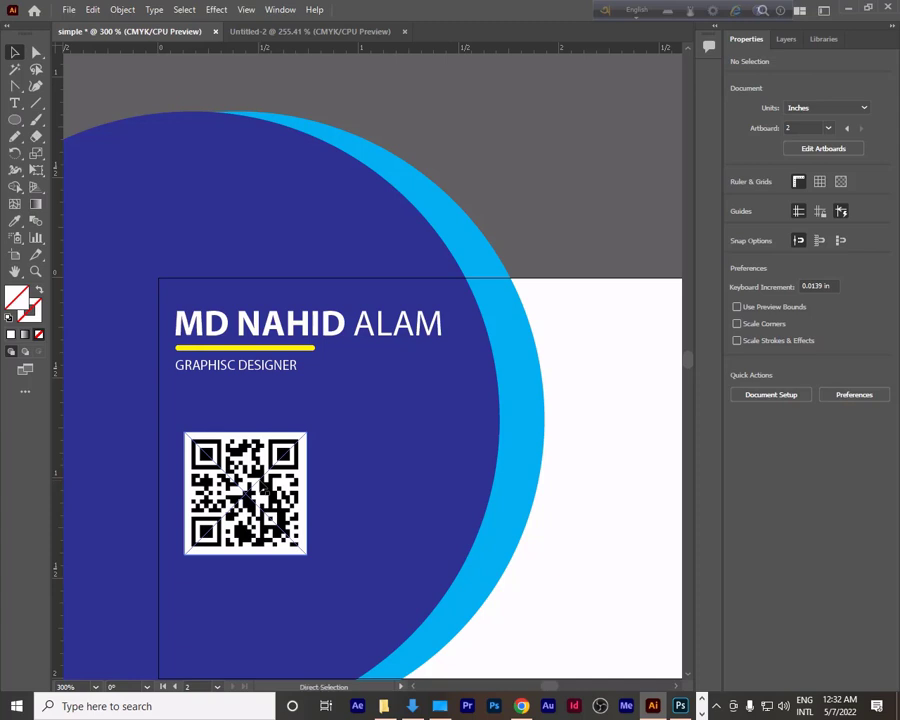
key(ctrl+minus)
key(ctrl+minus)
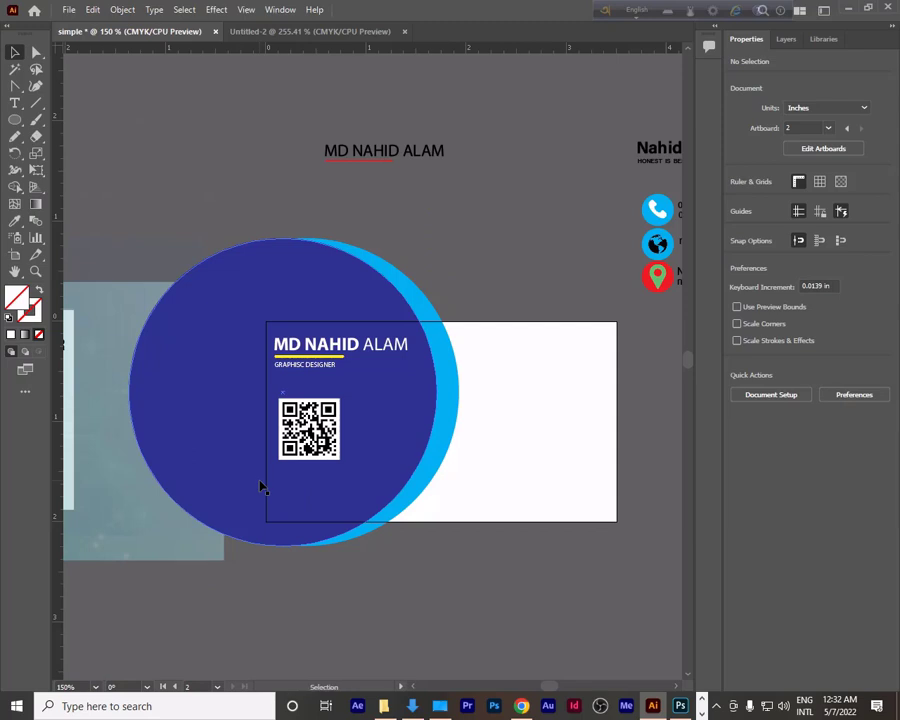
Step: Place Nahid I T SENTER on the card's white side, in front of the circles
key(space)
drag(362, 425, 224, 572)
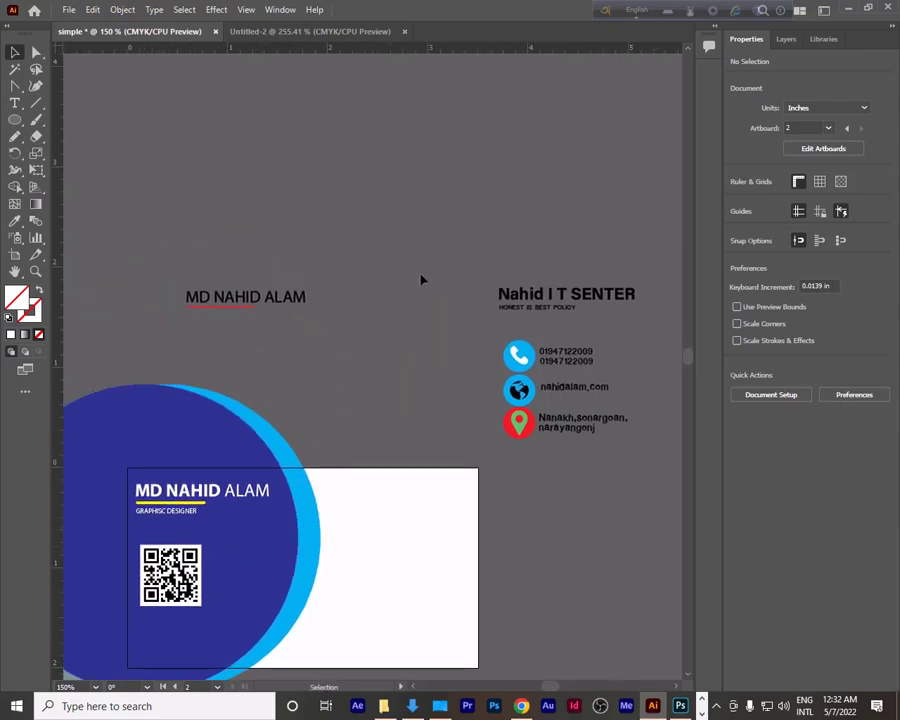
drag(603, 297, 458, 334)
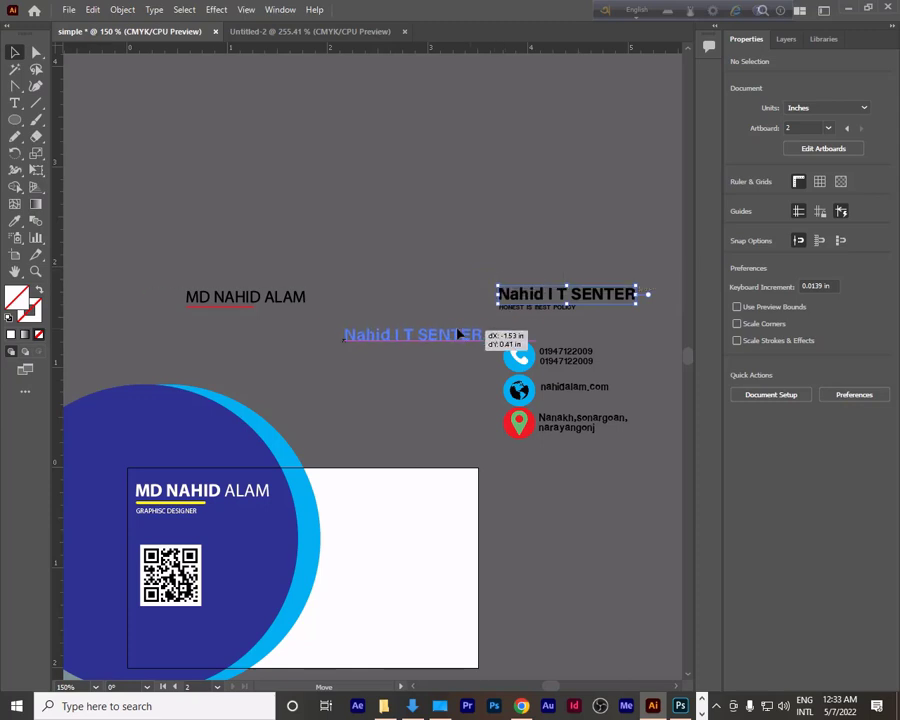
drag(458, 334, 437, 400)
right_click(435, 396)
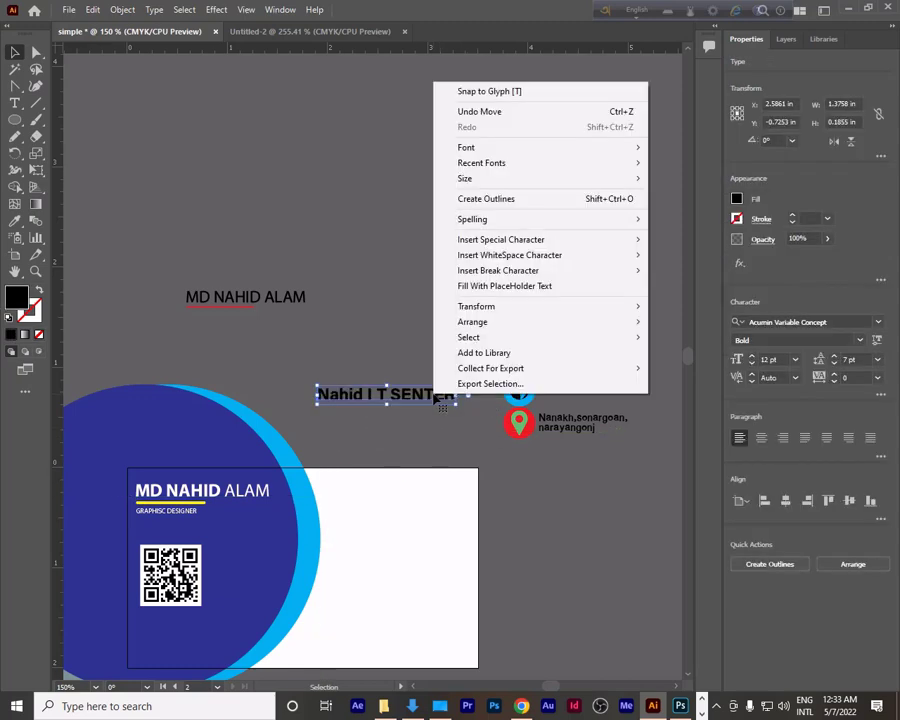
mouse_move(508, 322)
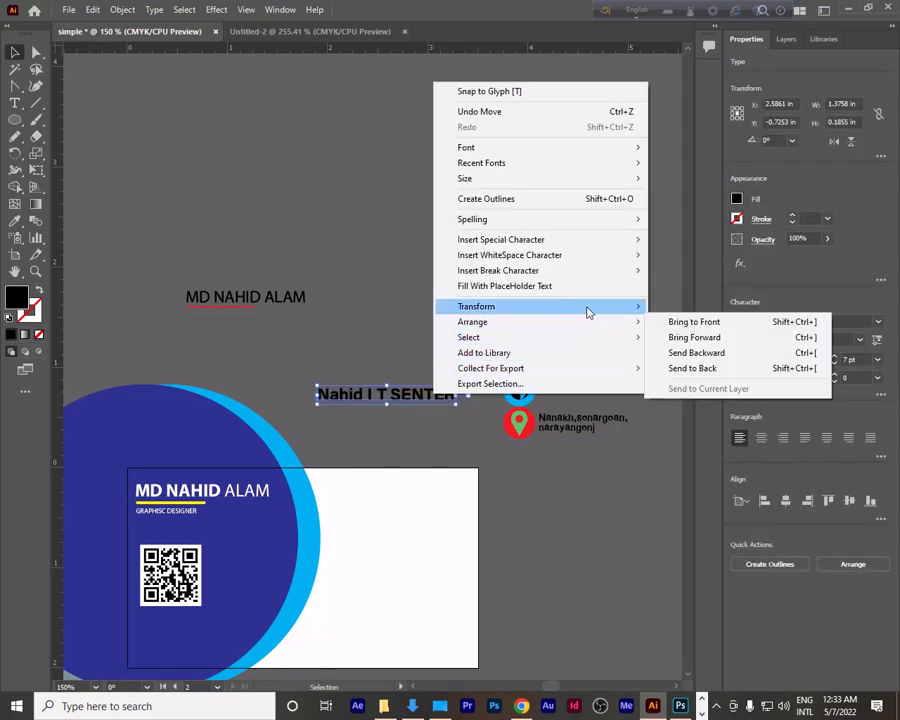
mouse_move(604, 326)
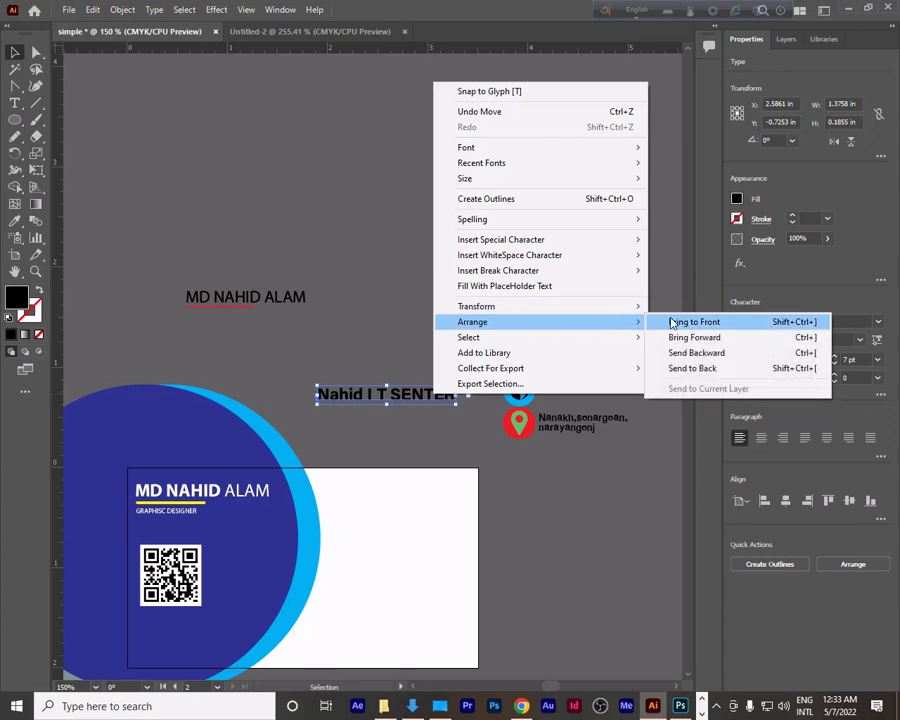
click(671, 322)
drag(414, 392, 421, 484)
click(396, 376)
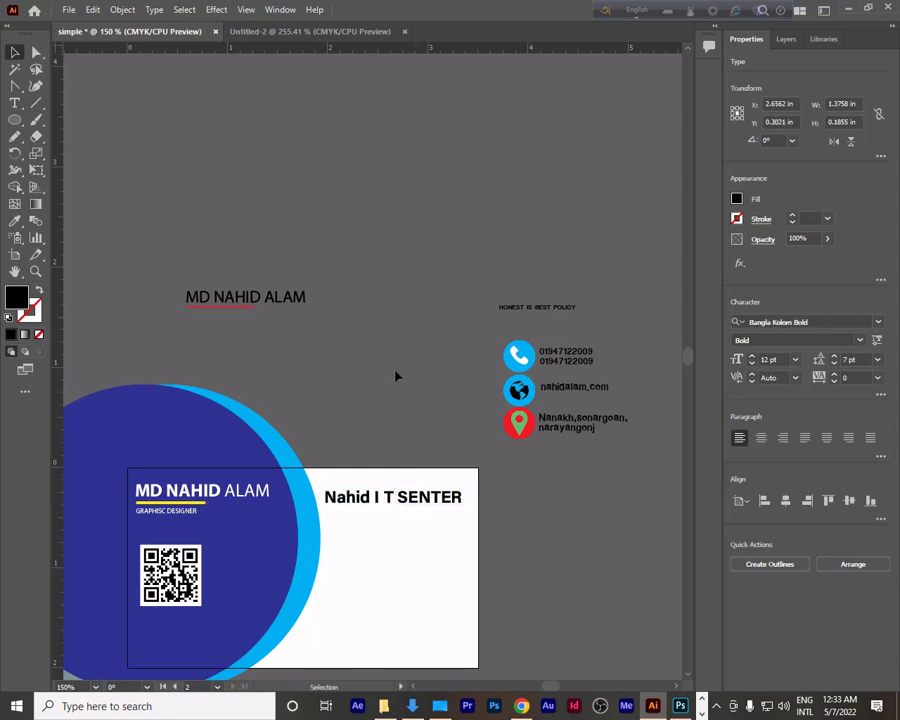
Step: Position the HONEST IS BEST POLICY tagline under the company name
drag(345, 497, 325, 446)
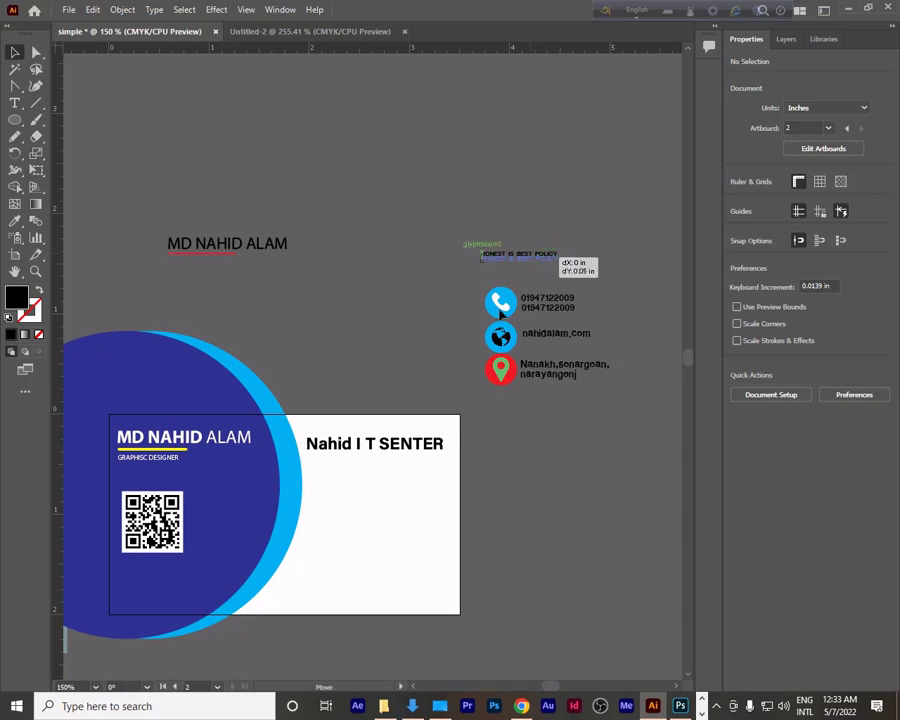
drag(533, 256, 350, 455)
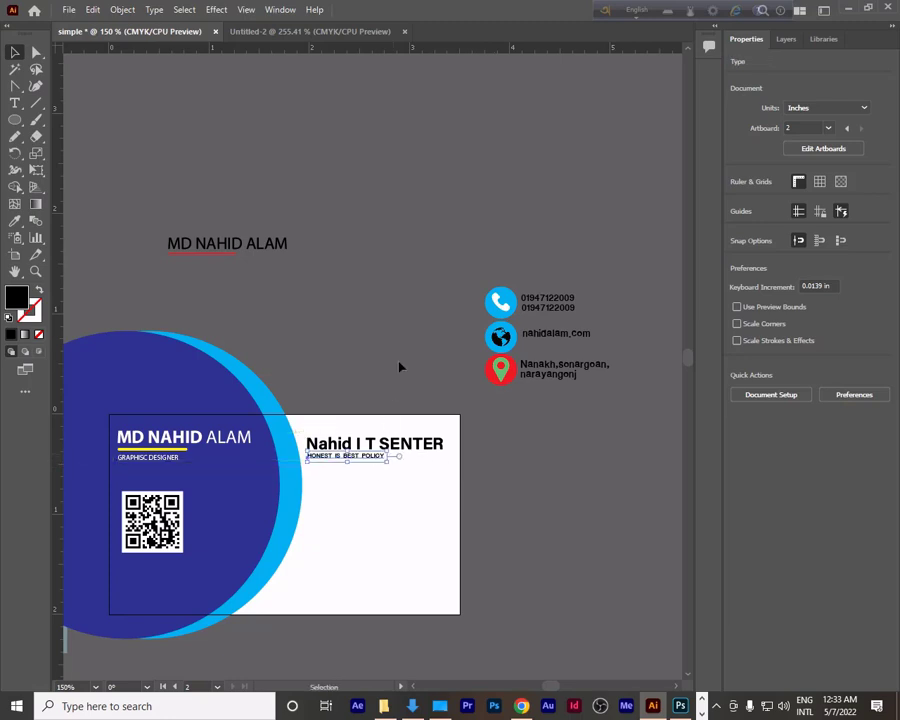
click(406, 266)
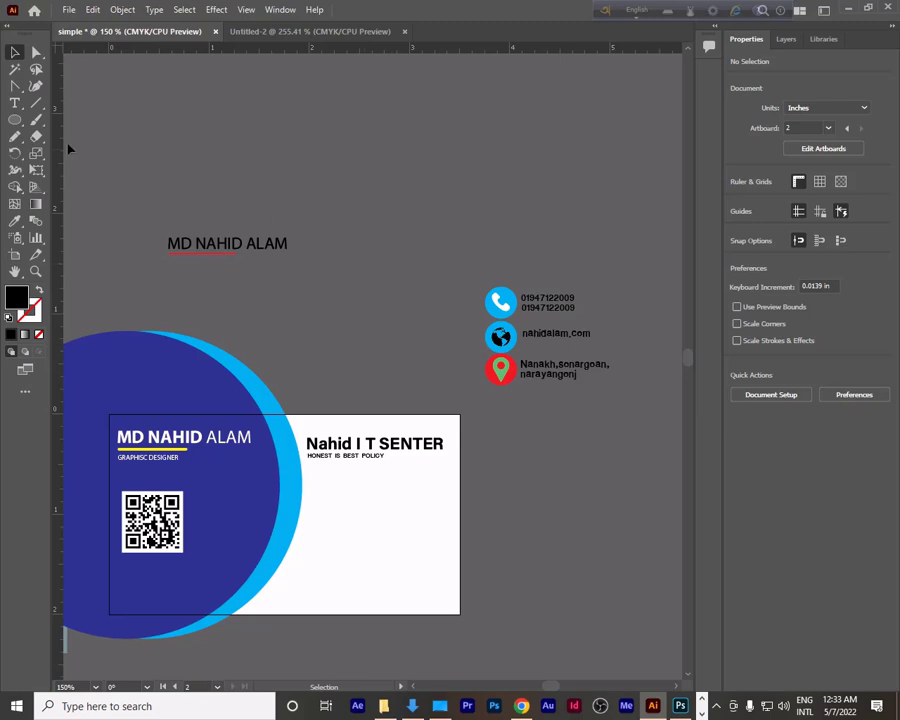
click(15, 104)
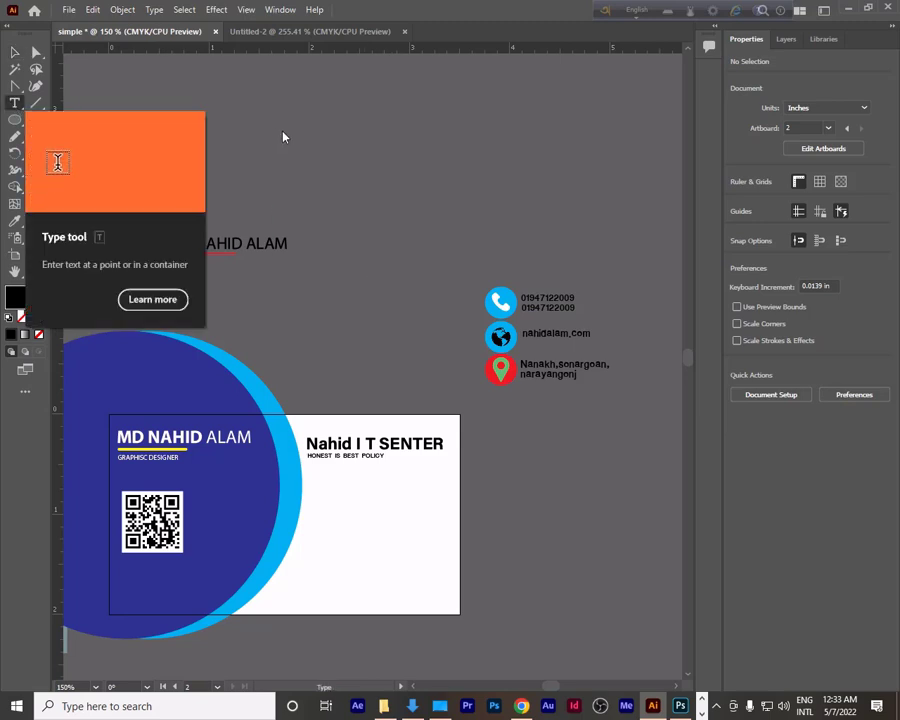
click(294, 168)
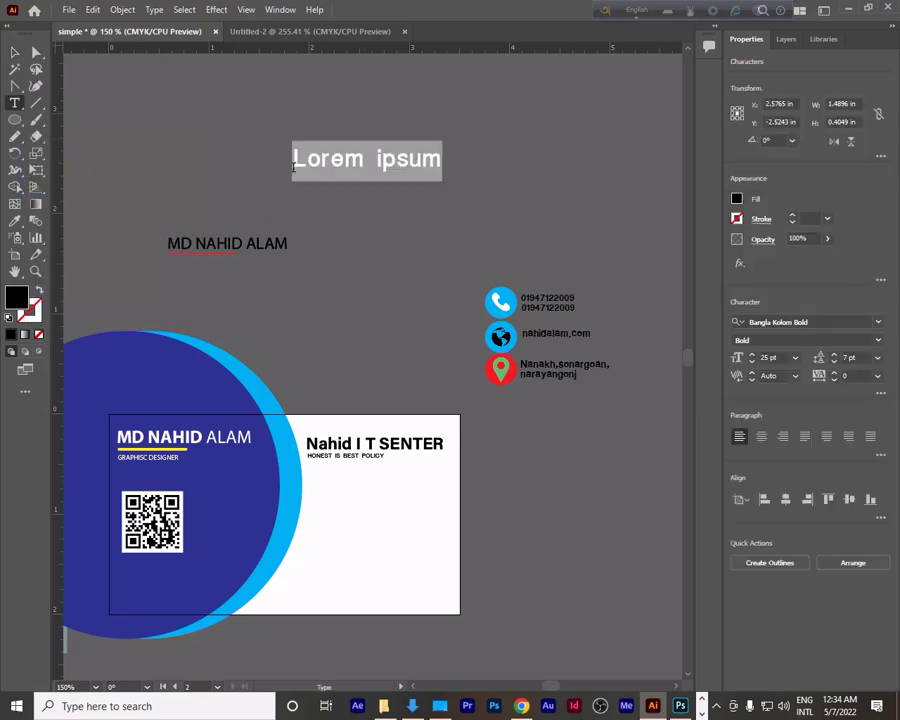
key(BackSpace)
text(025T6GGTV)
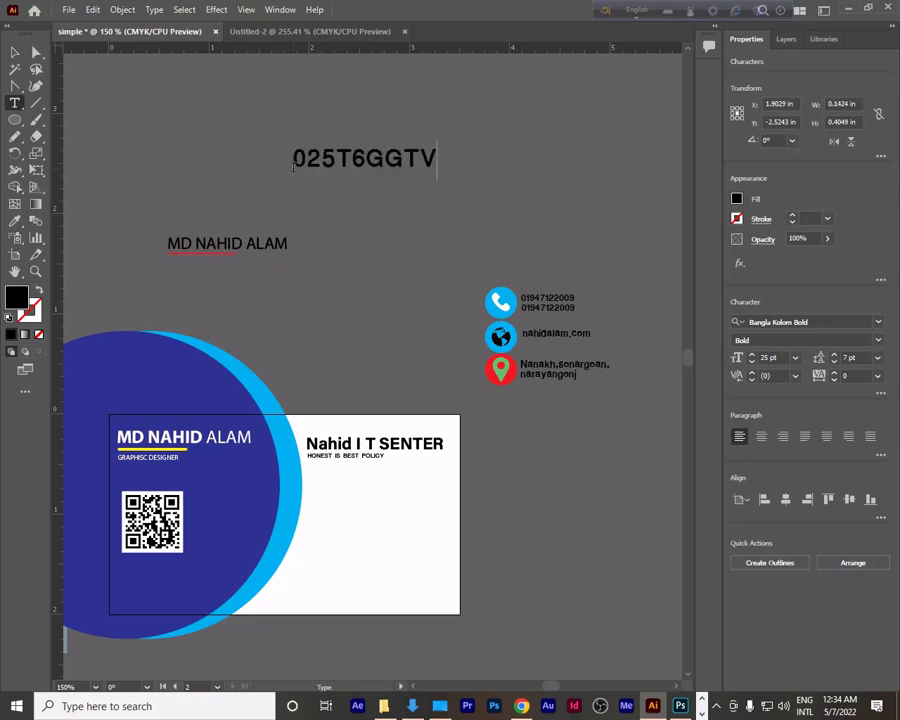
key(BackSpace)
key(BackSpace)
key(BackSpace)
key(BackSpace)
key(BackSpace)
key(BackSpace)
key(BackSpace)
key(BackSpace)
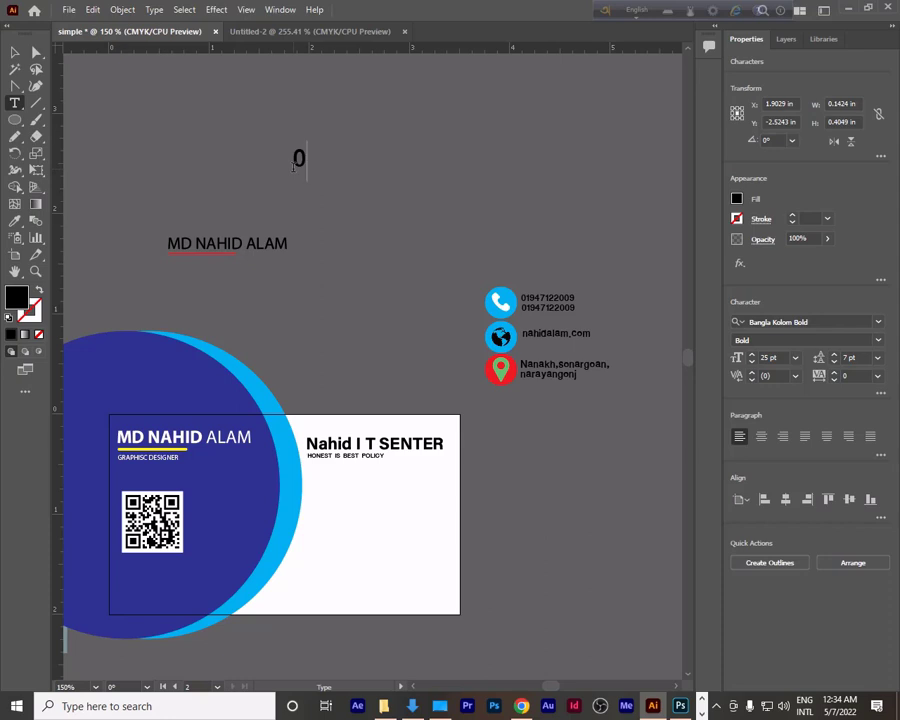
key(BackSpace)
click(15, 53)
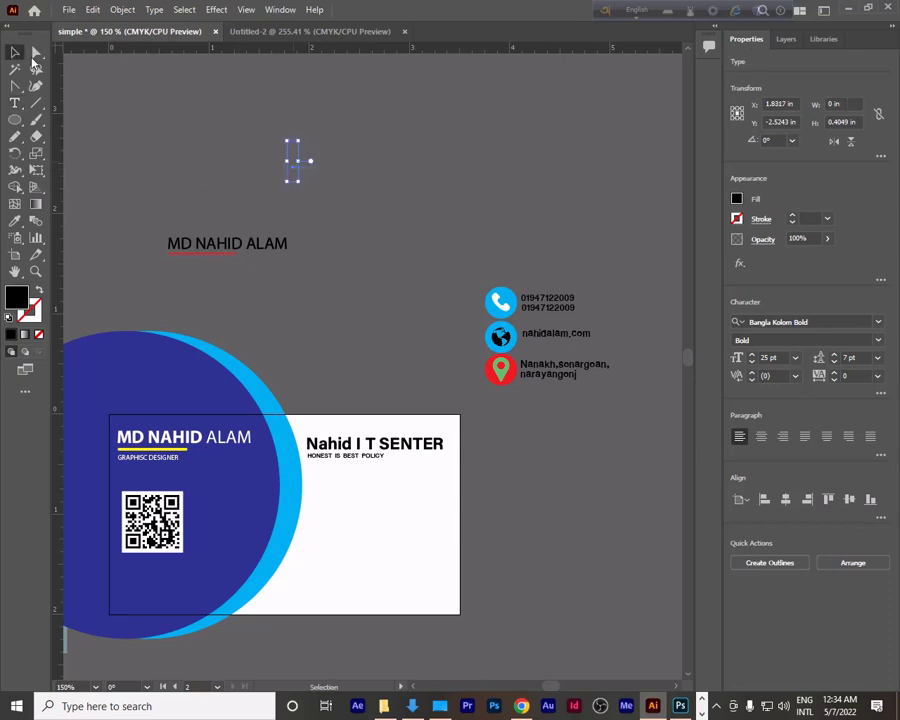
drag(441, 241, 595, 386)
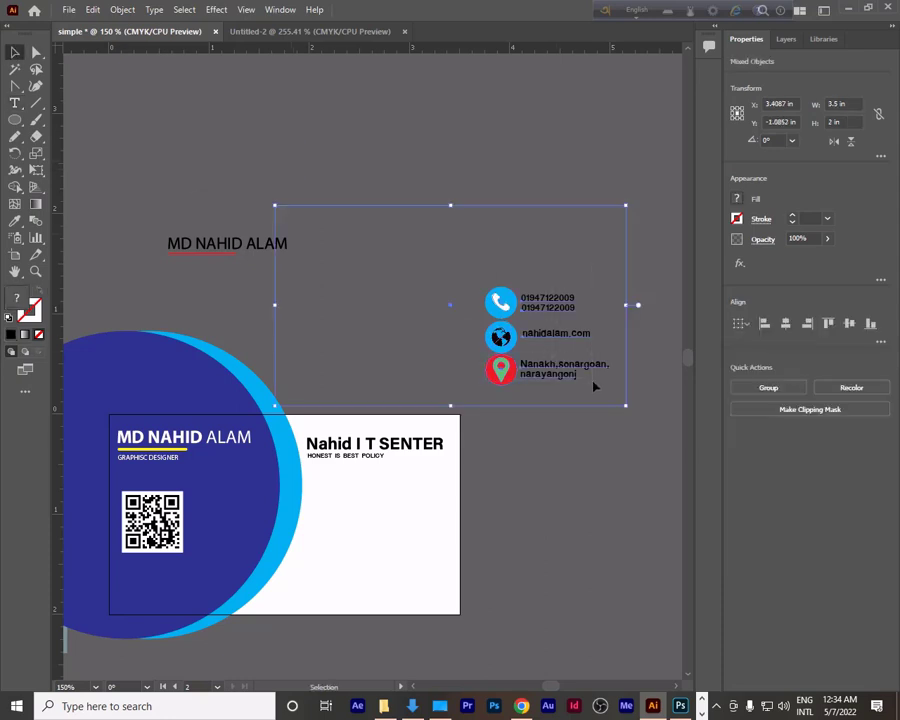
Step: Move the phone, website and address icons with their text onto the card below the tagline
drag(538, 316, 390, 506)
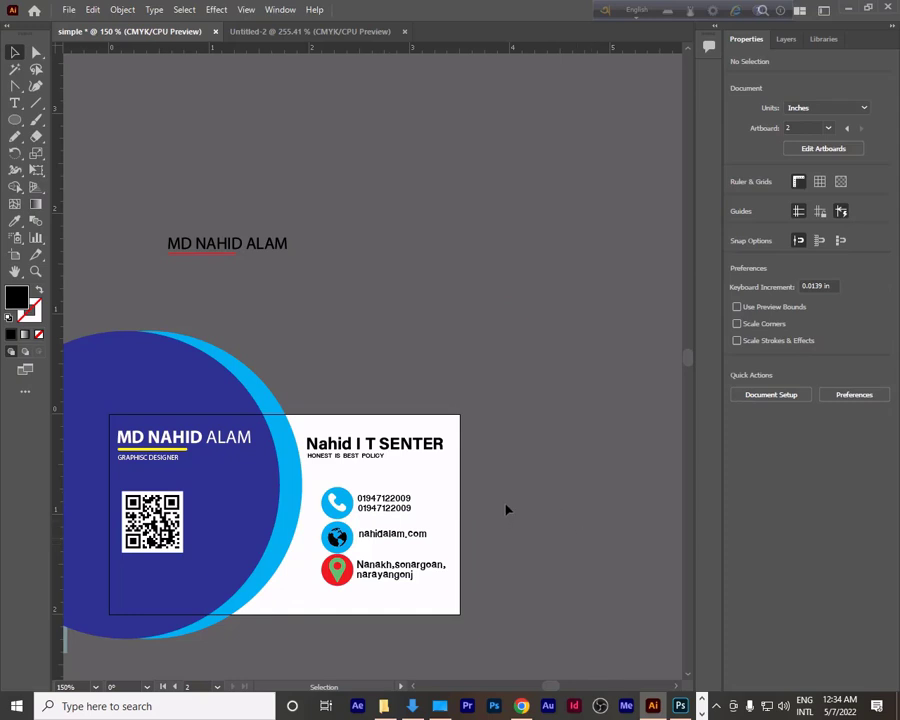
key(space)
drag(338, 383, 545, 309)
drag(286, 393, 464, 323)
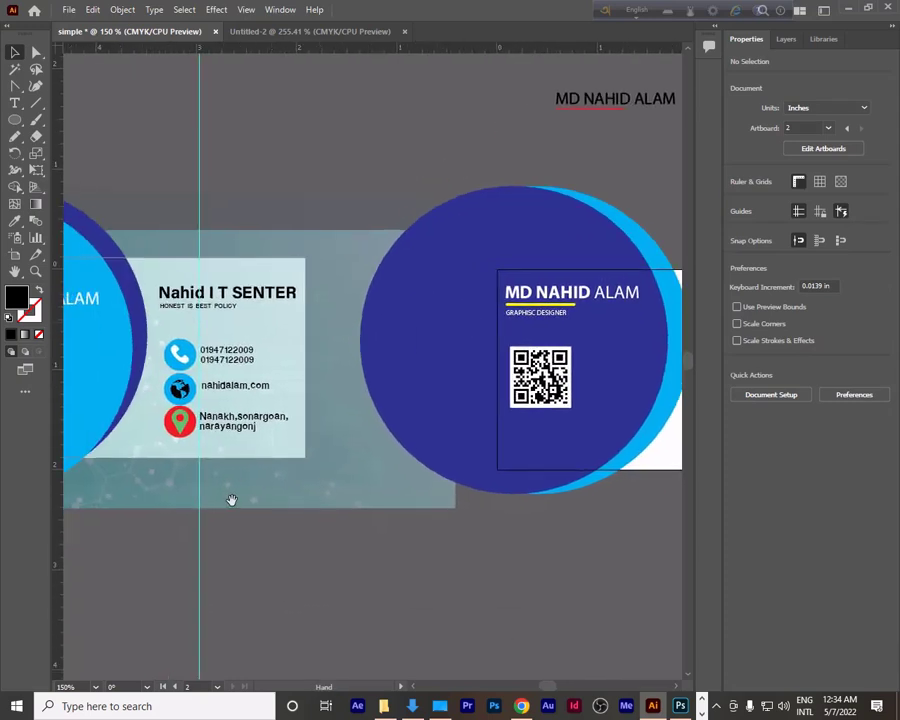
click(333, 495)
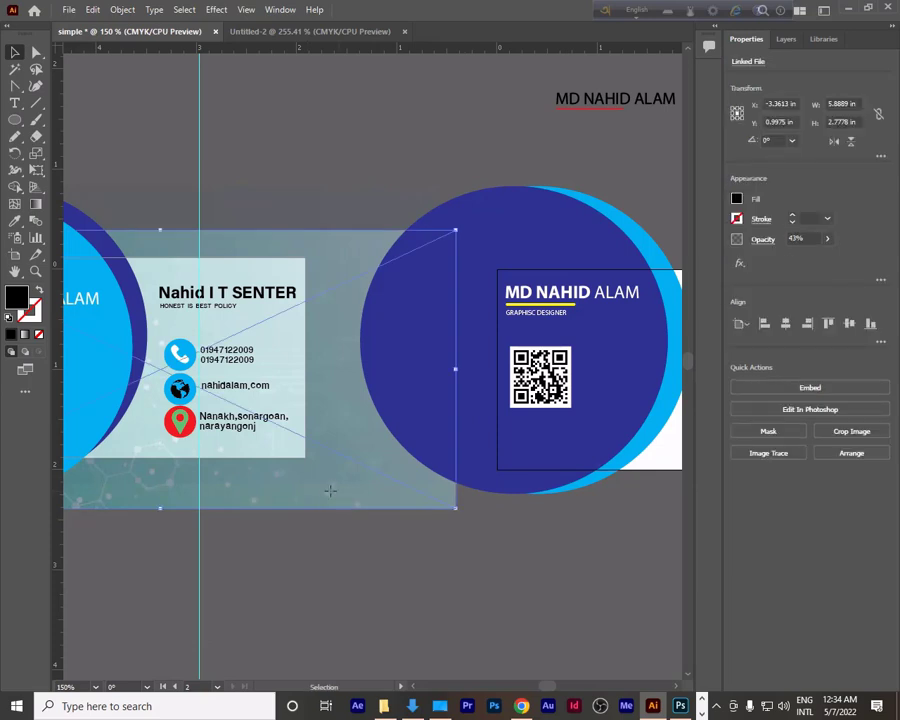
drag(330, 490, 192, 452)
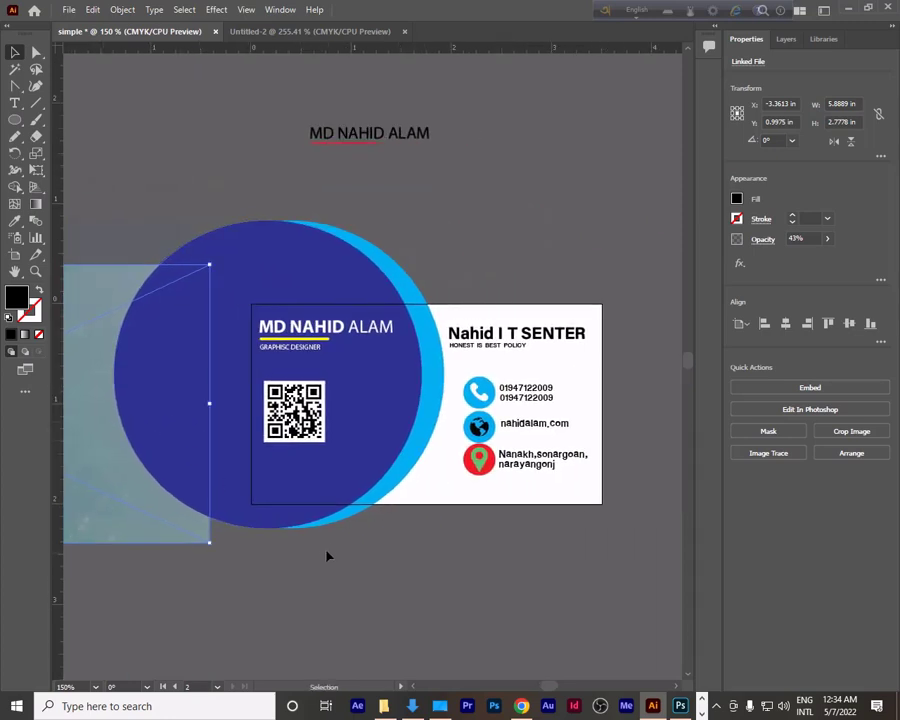
drag(305, 464, 373, 392)
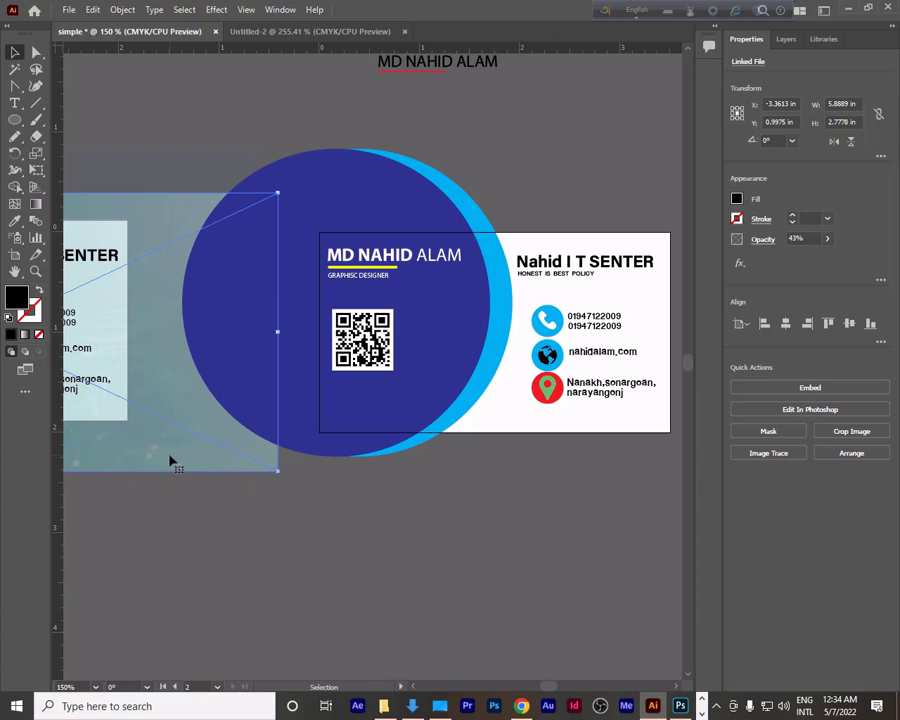